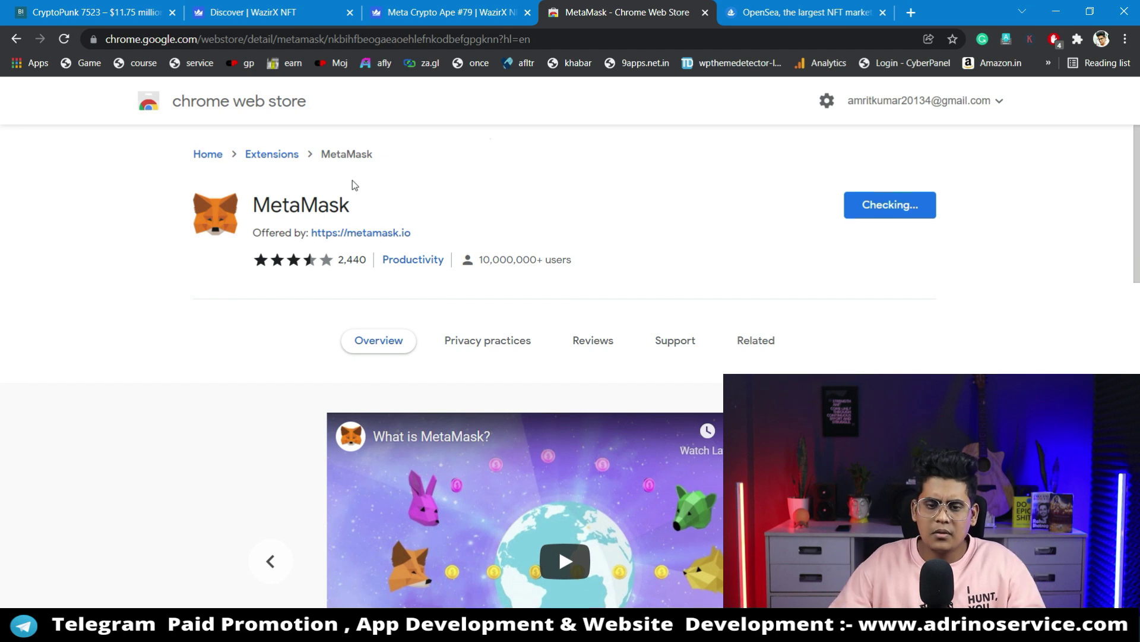
Search '237 dollars in rupees' in a new browser tab and view the results
click(909, 13)
text(237 d)
click(190, 125)
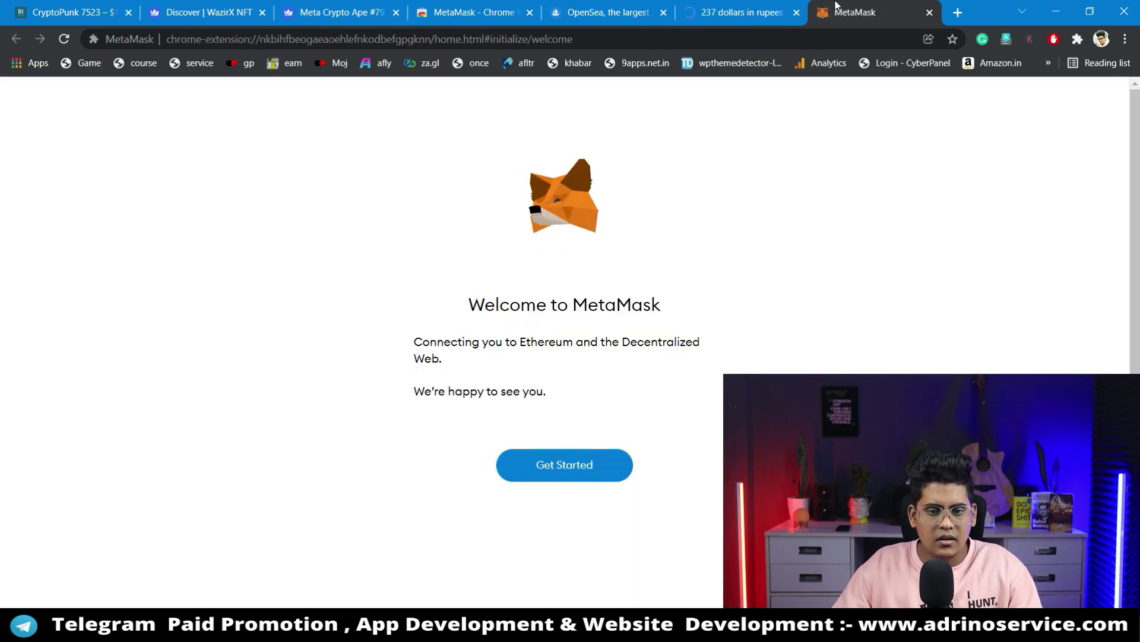
click(752, 9)
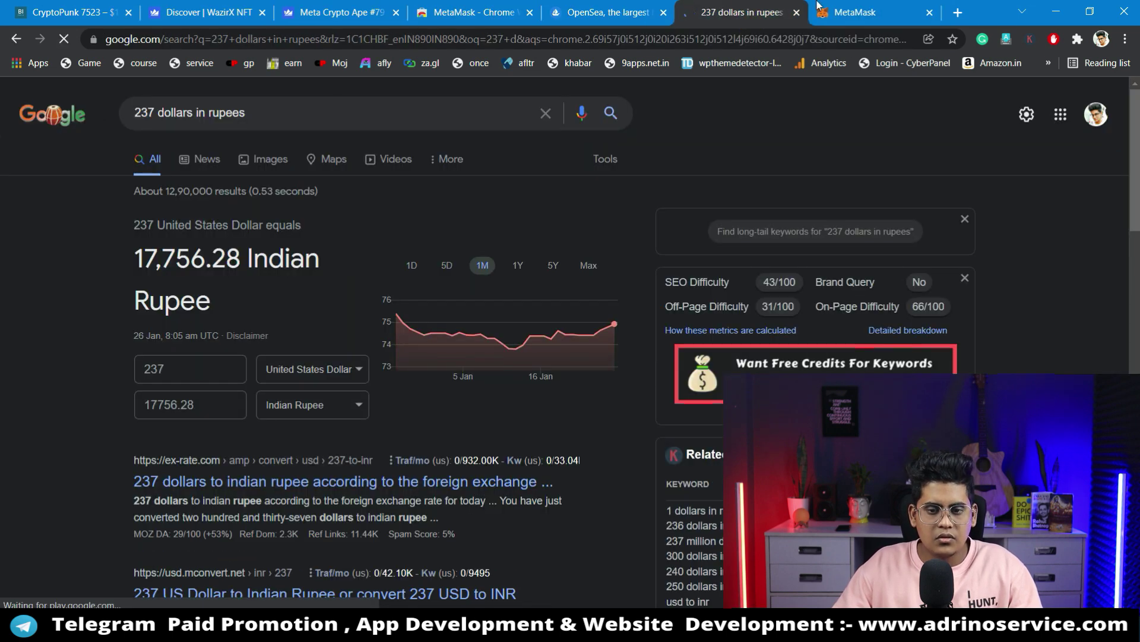
Confirm the MetaMask Web Store listing shows it installed, then return to MetaMask's welcome page
click(818, 8)
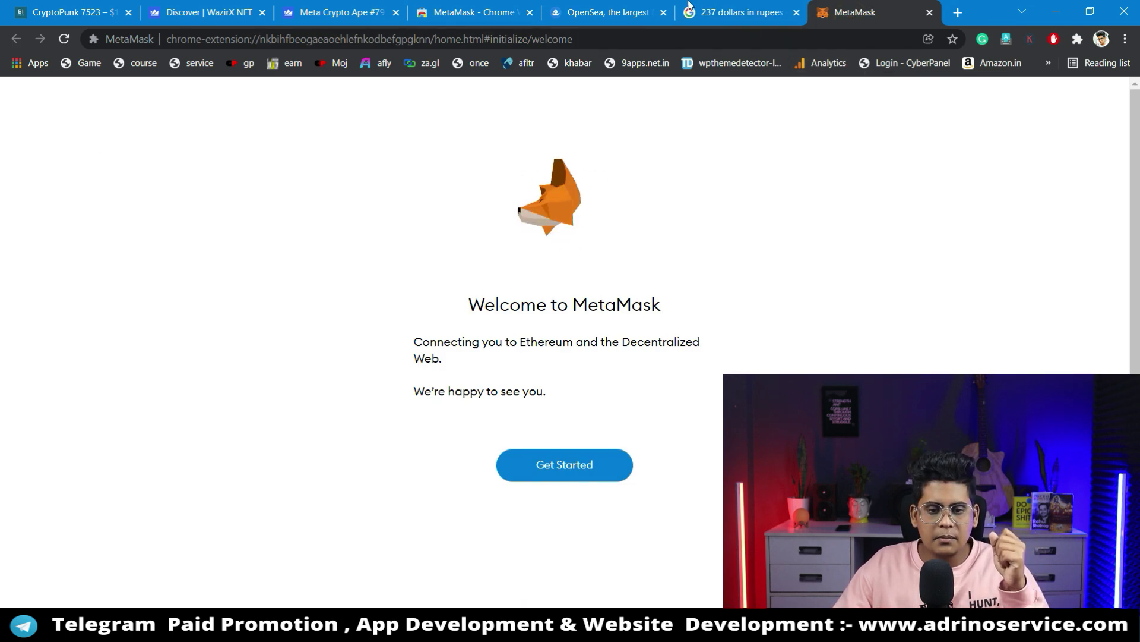
click(631, 8)
click(455, 12)
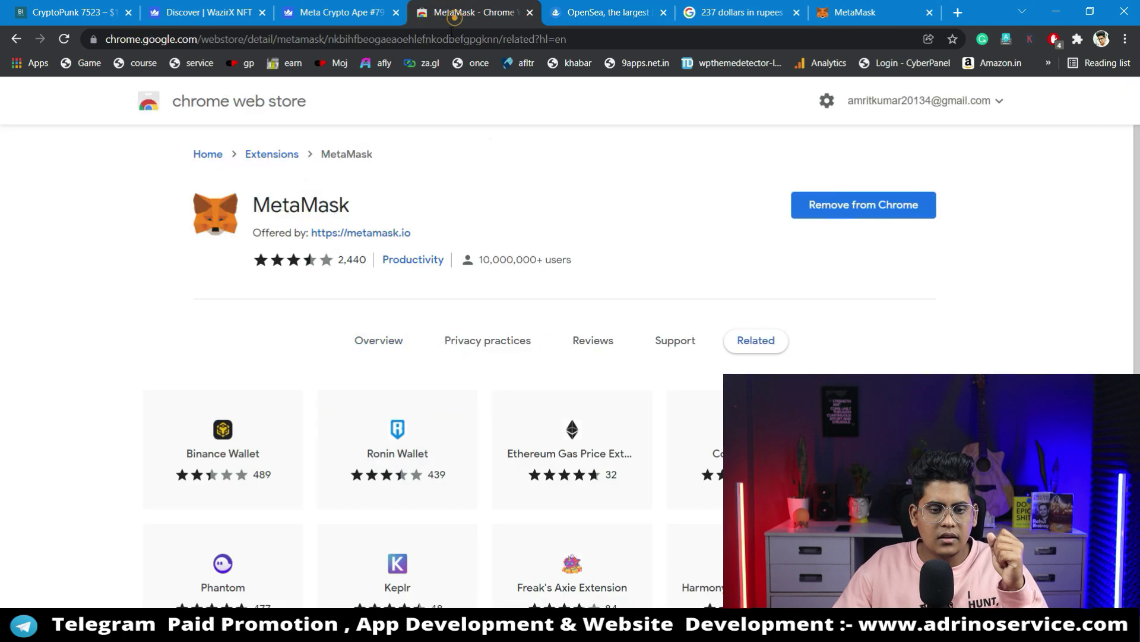
click(870, 11)
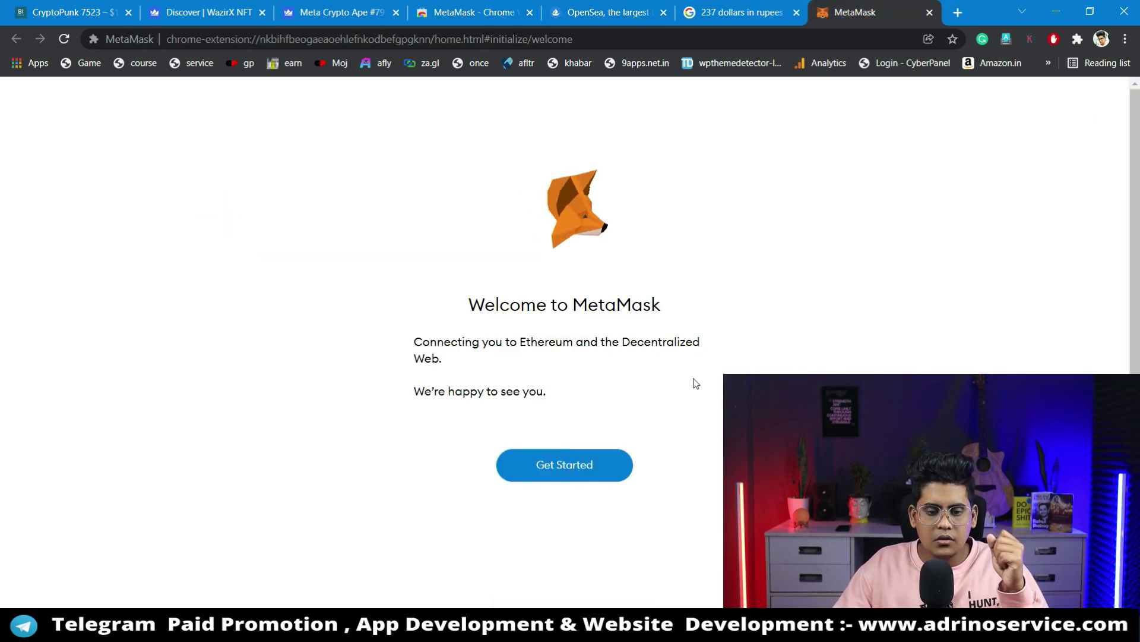
click(538, 469)
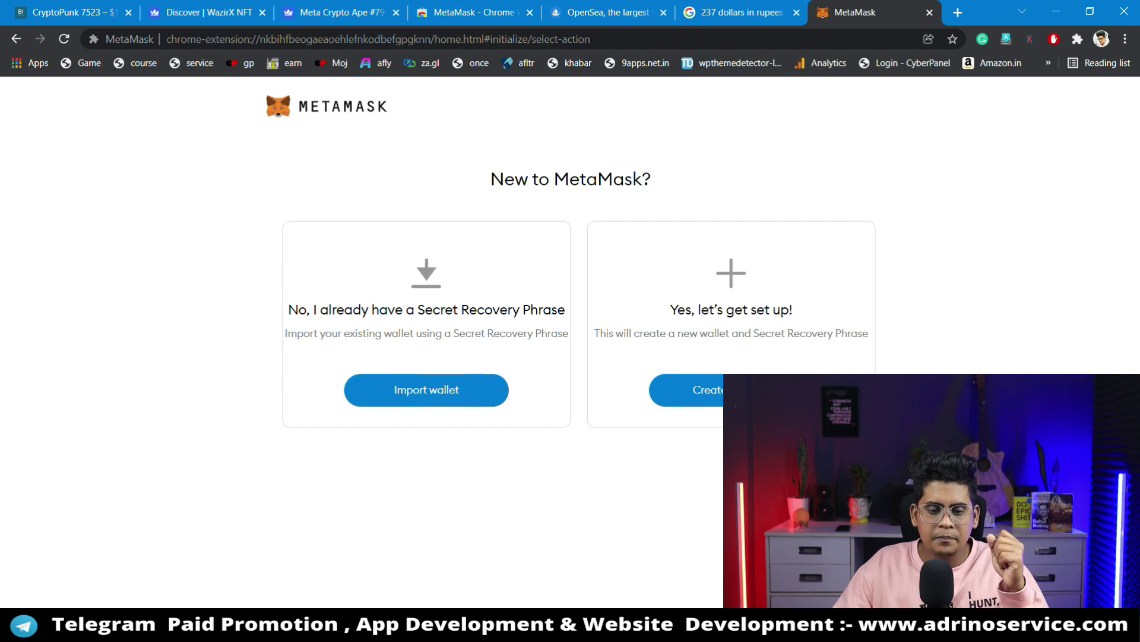
Create a new wallet, share anonymized usage data, set a confirmed password and accept the Terms of Use
click(745, 391)
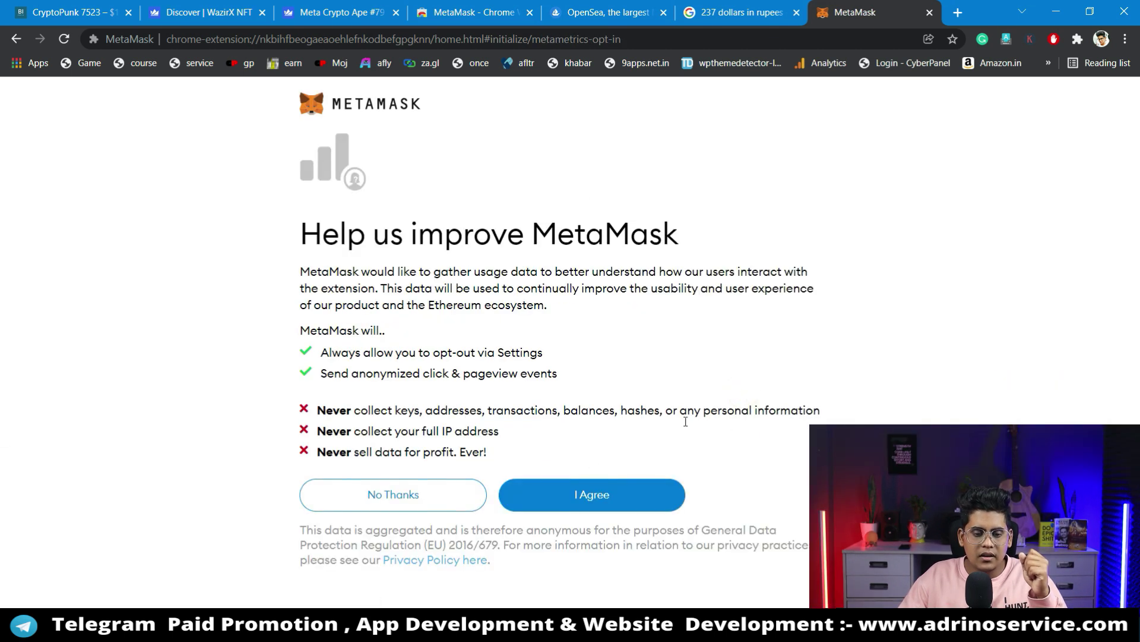
click(599, 486)
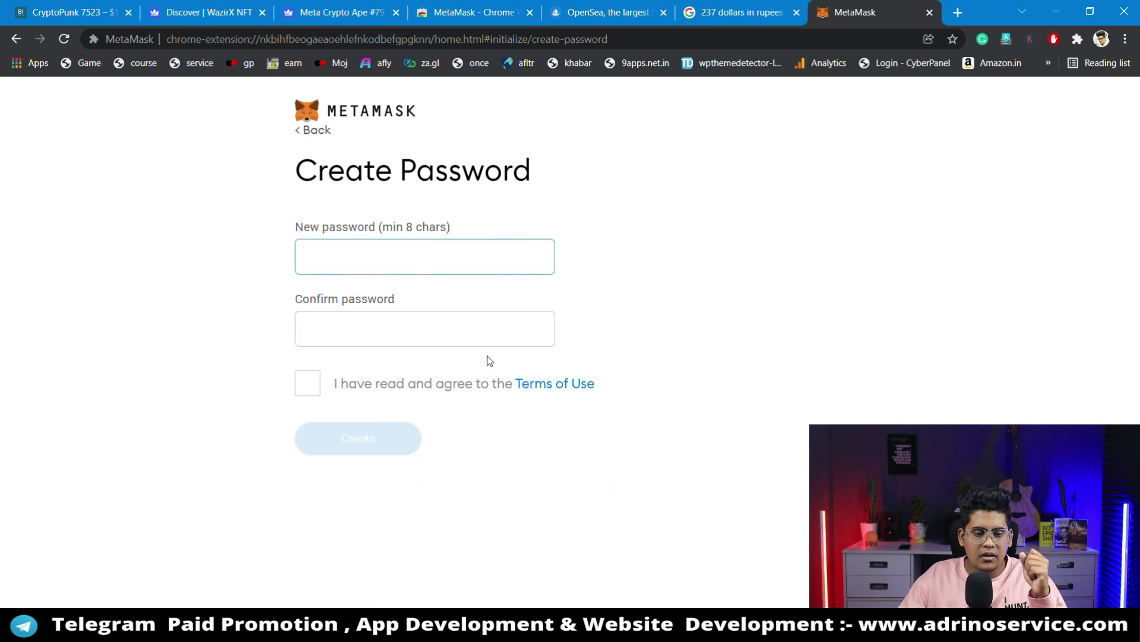
click(329, 248)
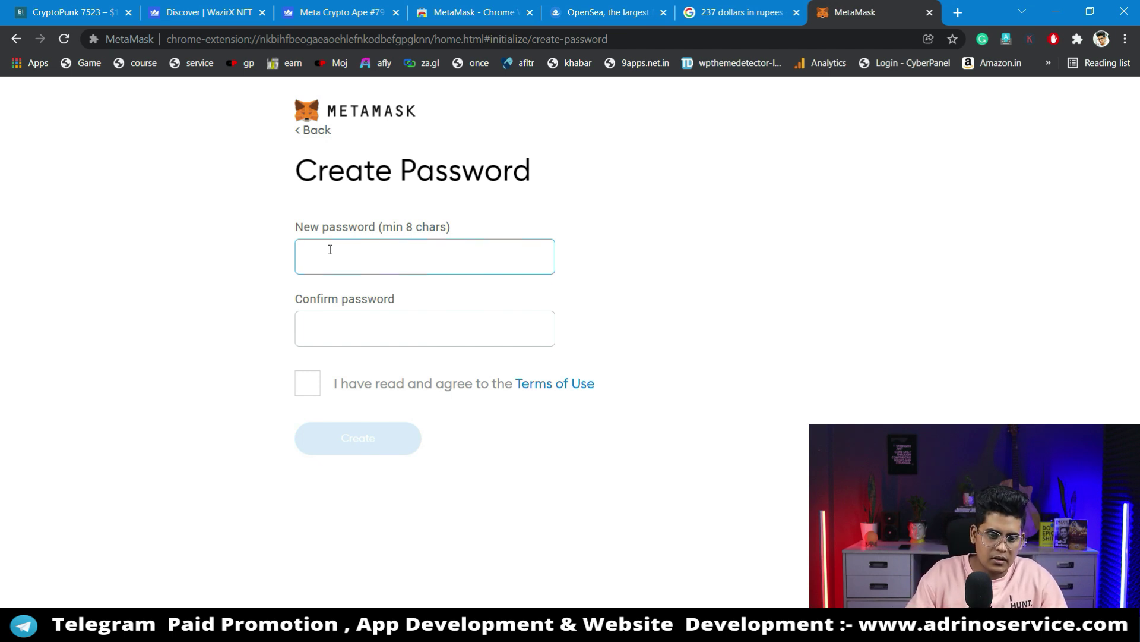
key(ctrl+v)
click(382, 326)
key(ctrl+v)
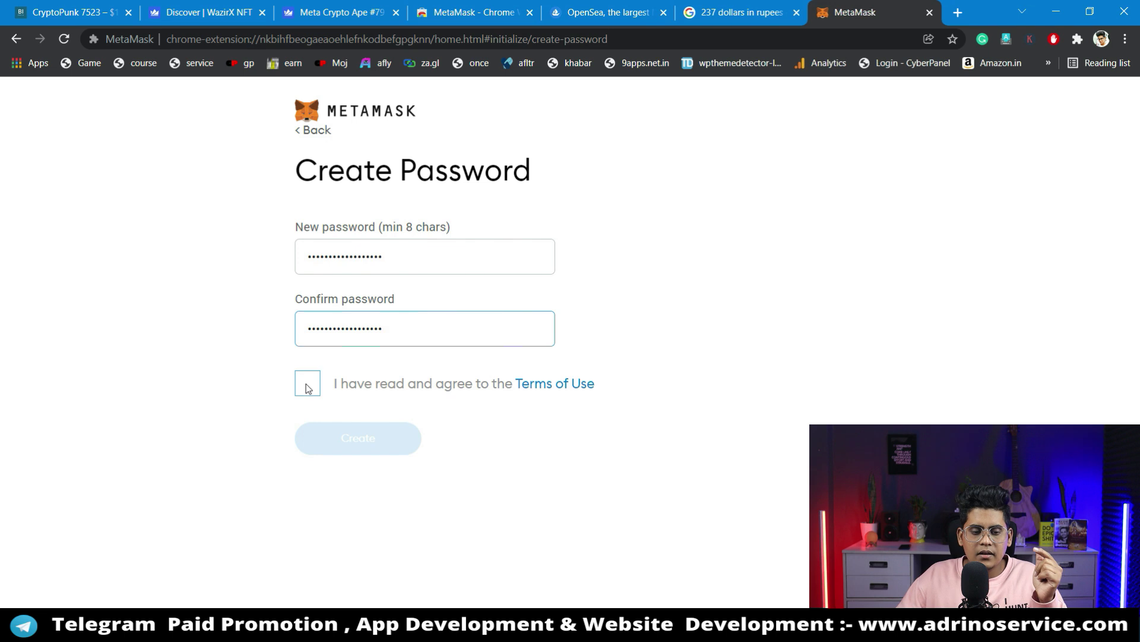
click(308, 389)
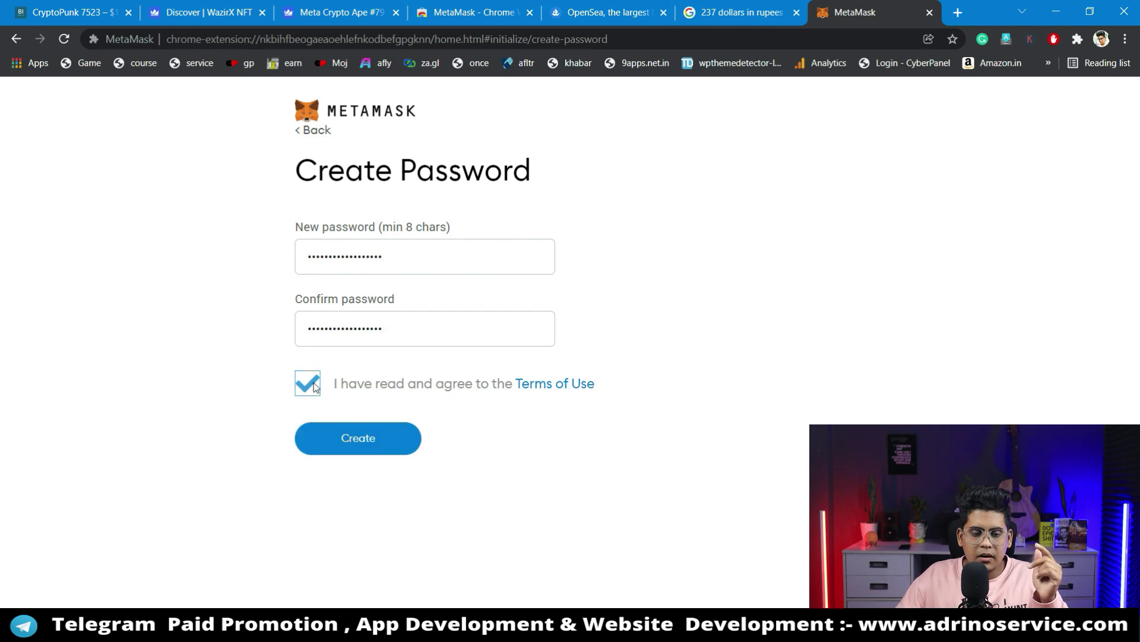
click(368, 439)
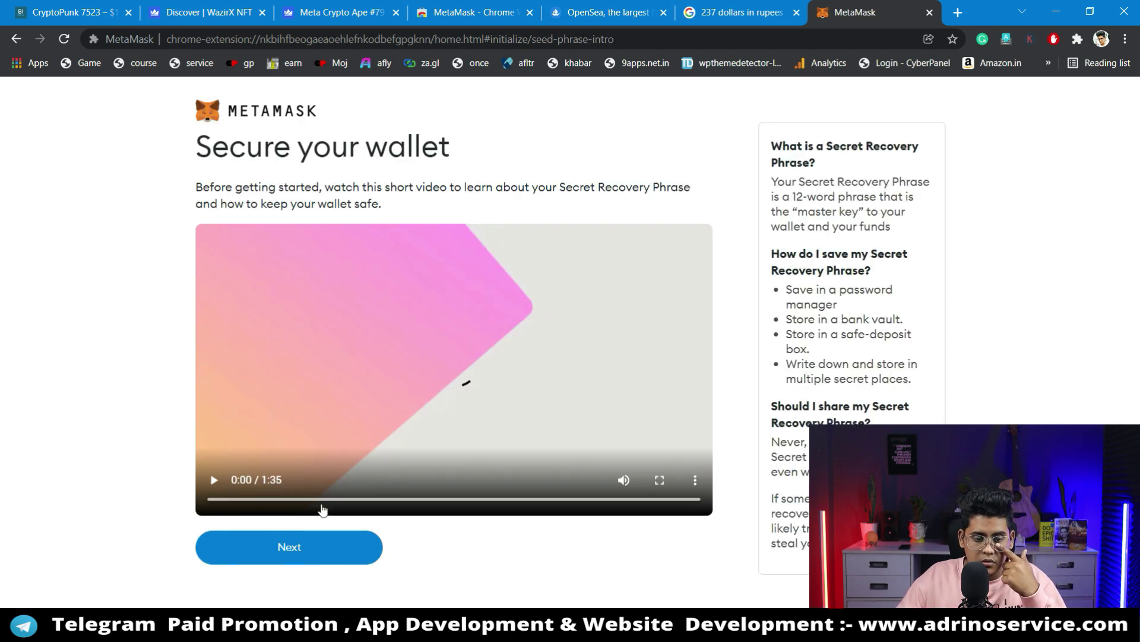
Reveal the hidden Secret Recovery Phrase and select all its words
click(301, 547)
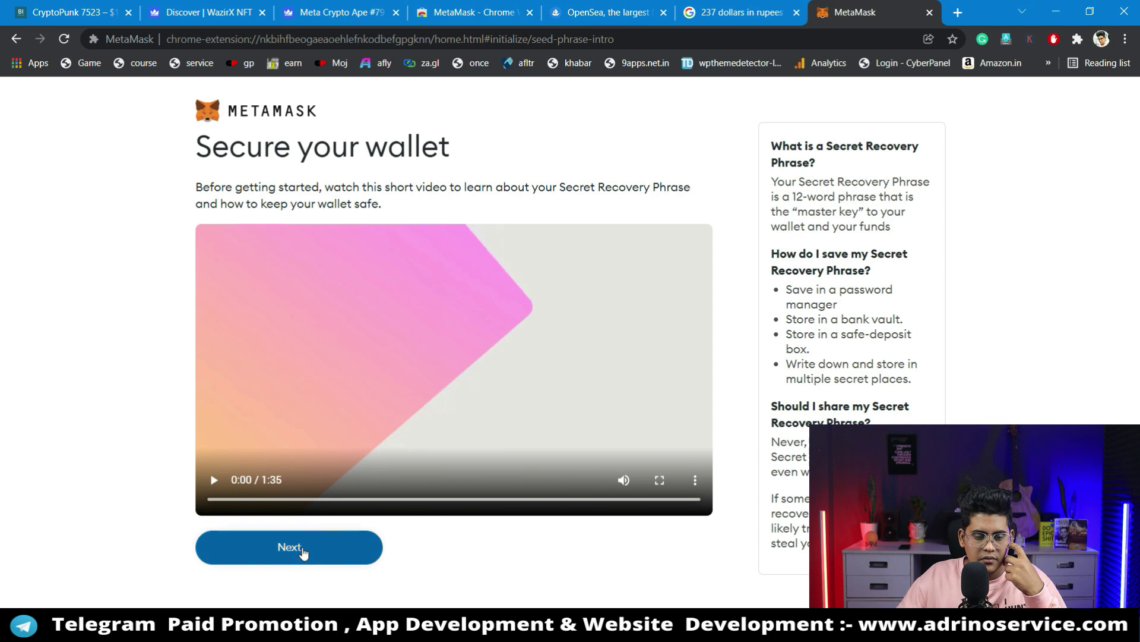
click(473, 419)
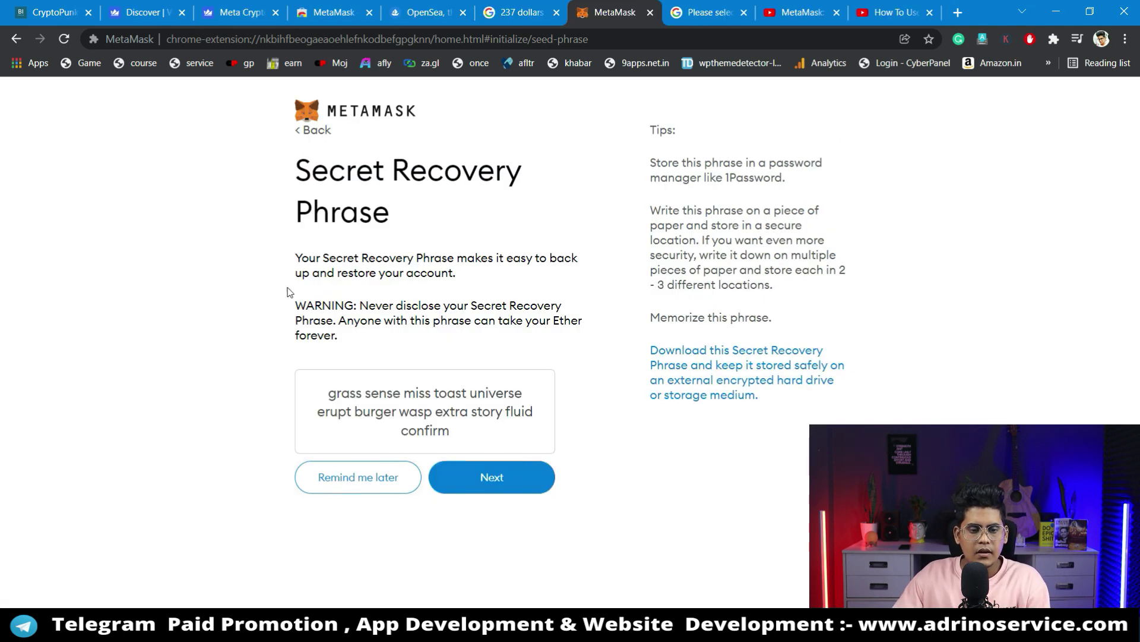
drag(331, 390, 468, 431)
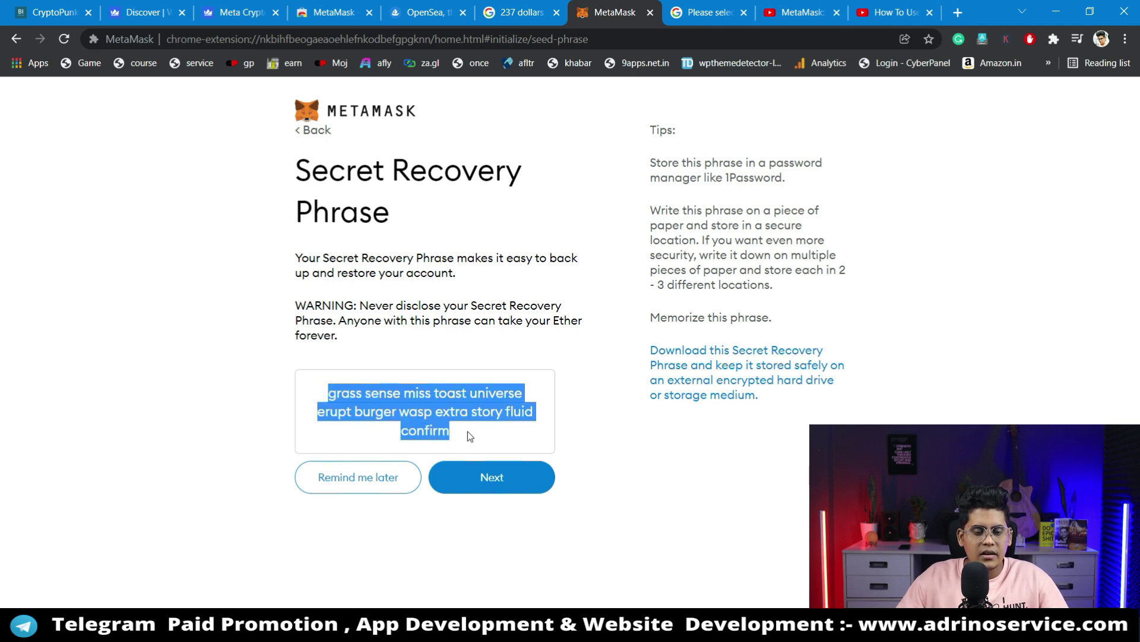
drag(327, 392, 456, 439)
key(ctrl+c)
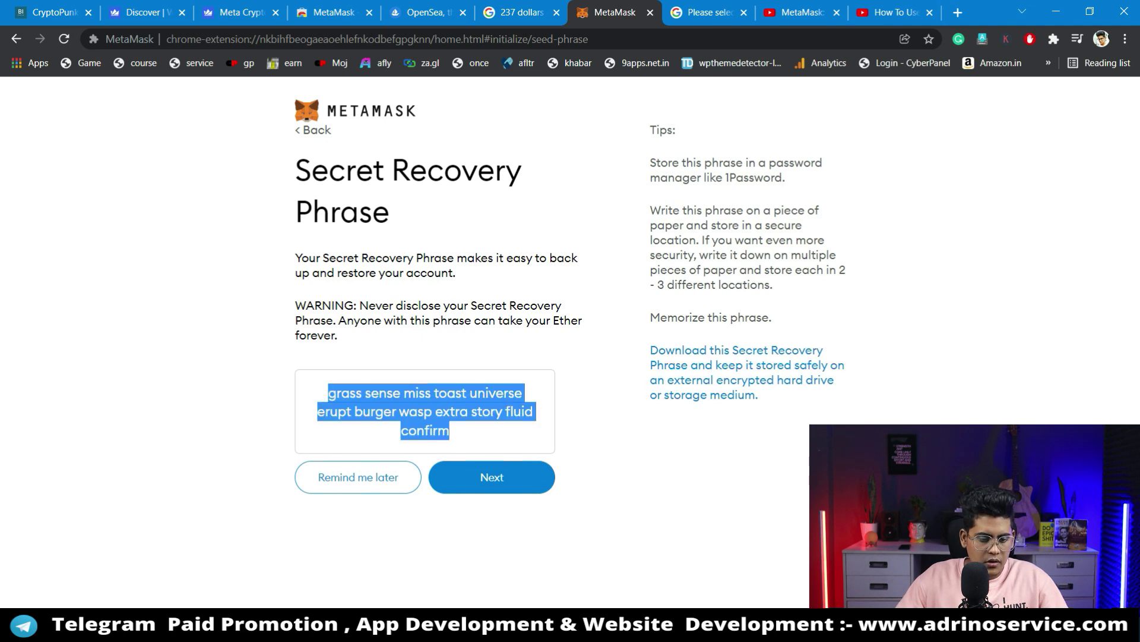
Save the recovery phrase in Notepad and proceed to confirming it
key(alt+Tab)
key(ctrl+v)
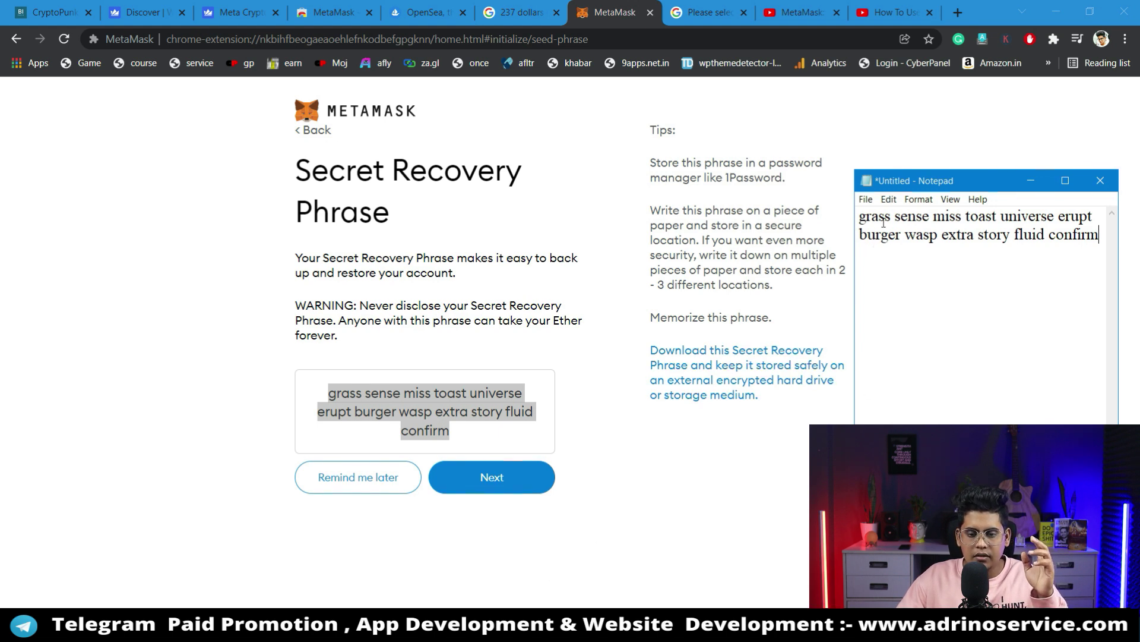
click(655, 529)
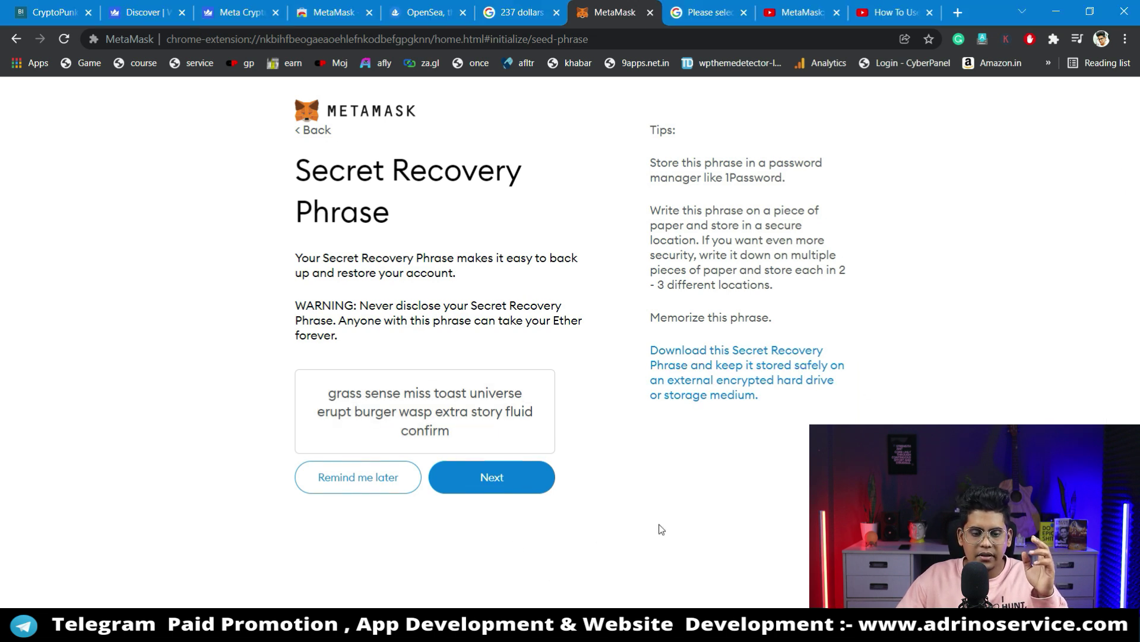
click(500, 476)
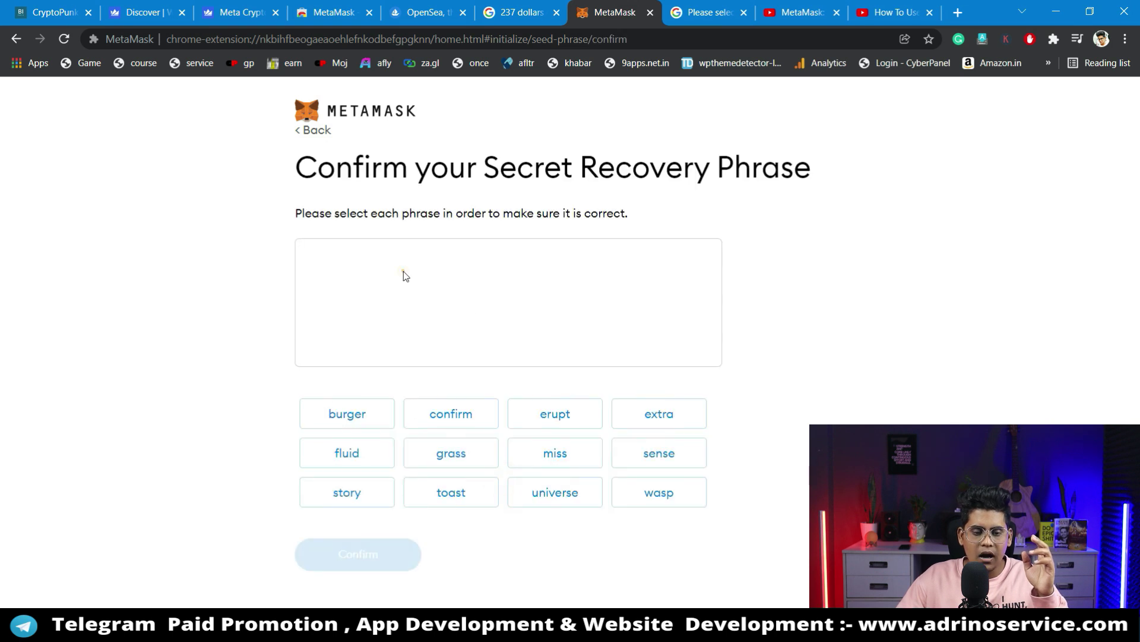
key(alt+Tab)
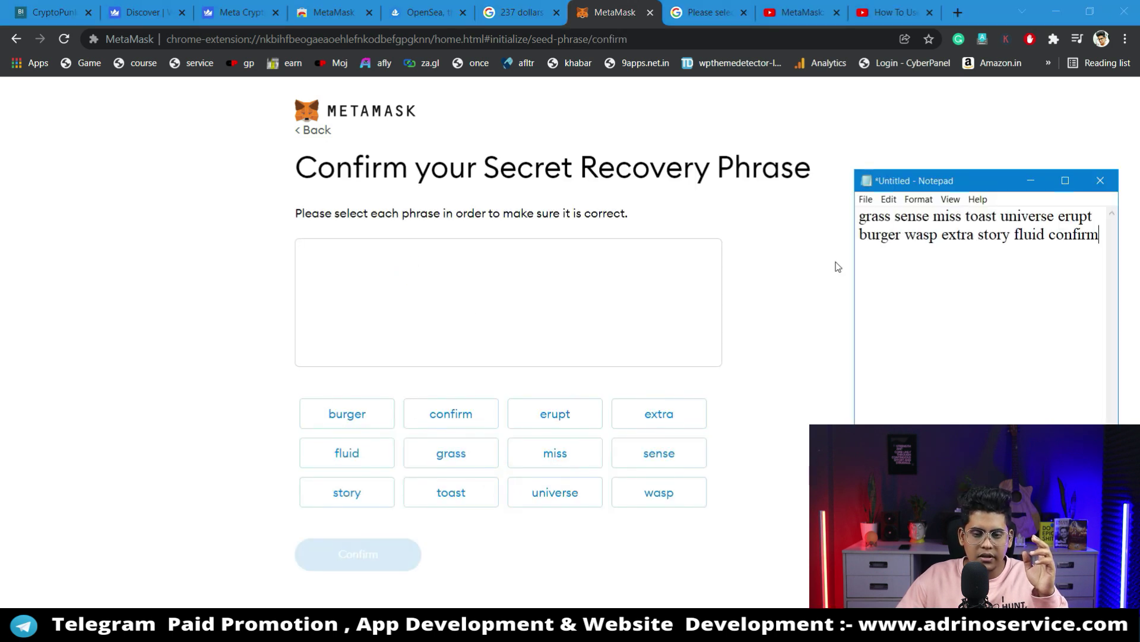
click(449, 455)
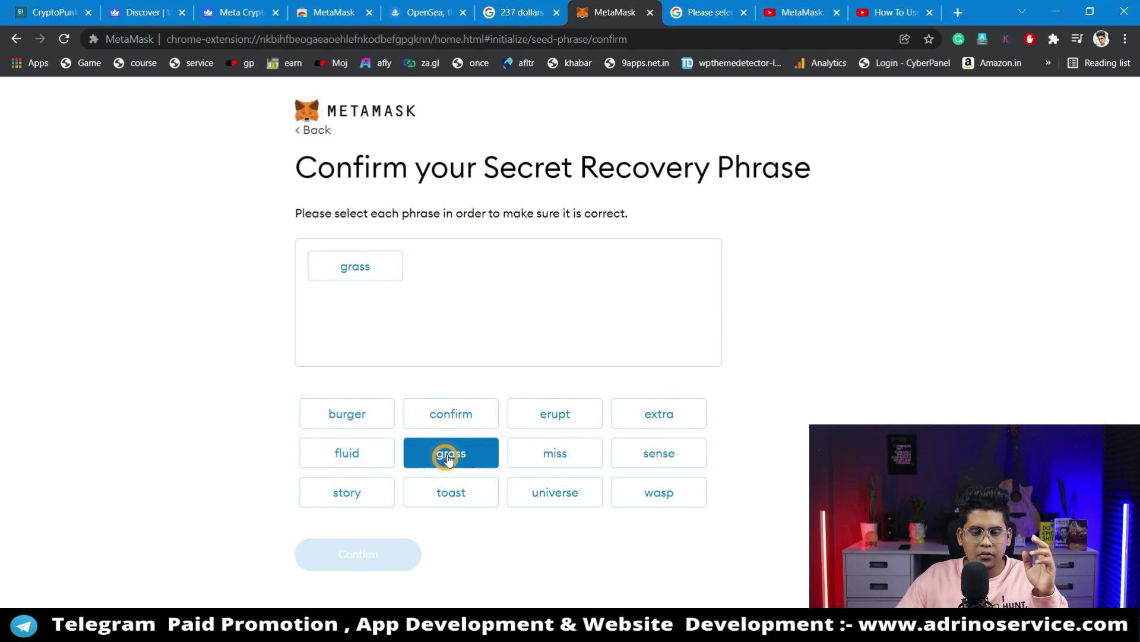
key(alt+Tab)
click(660, 453)
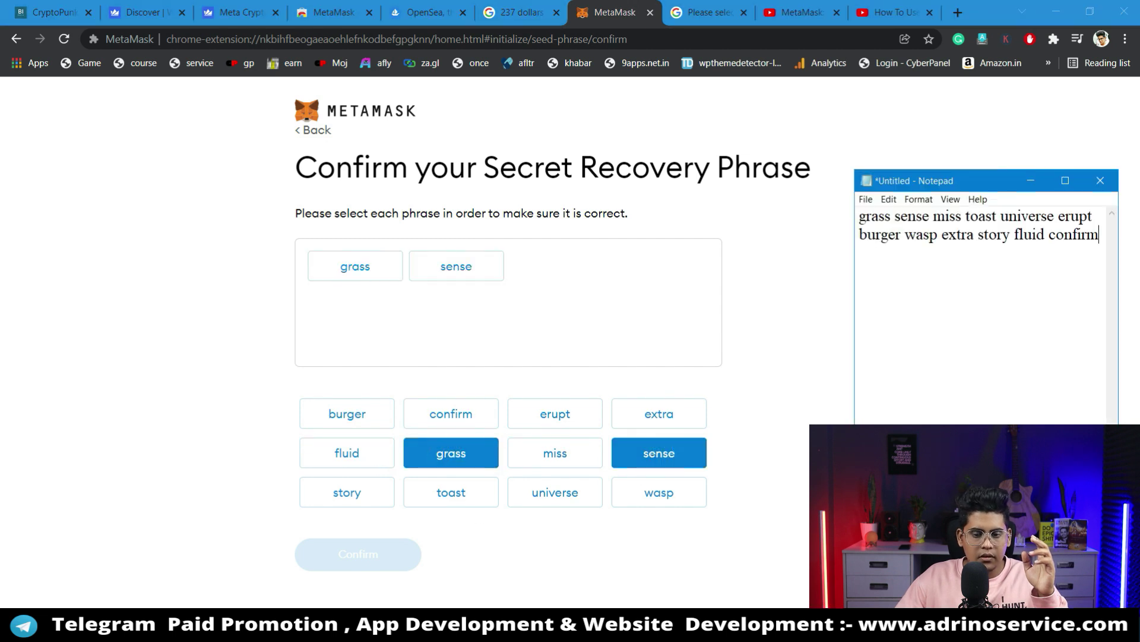
click(555, 453)
click(451, 492)
click(555, 492)
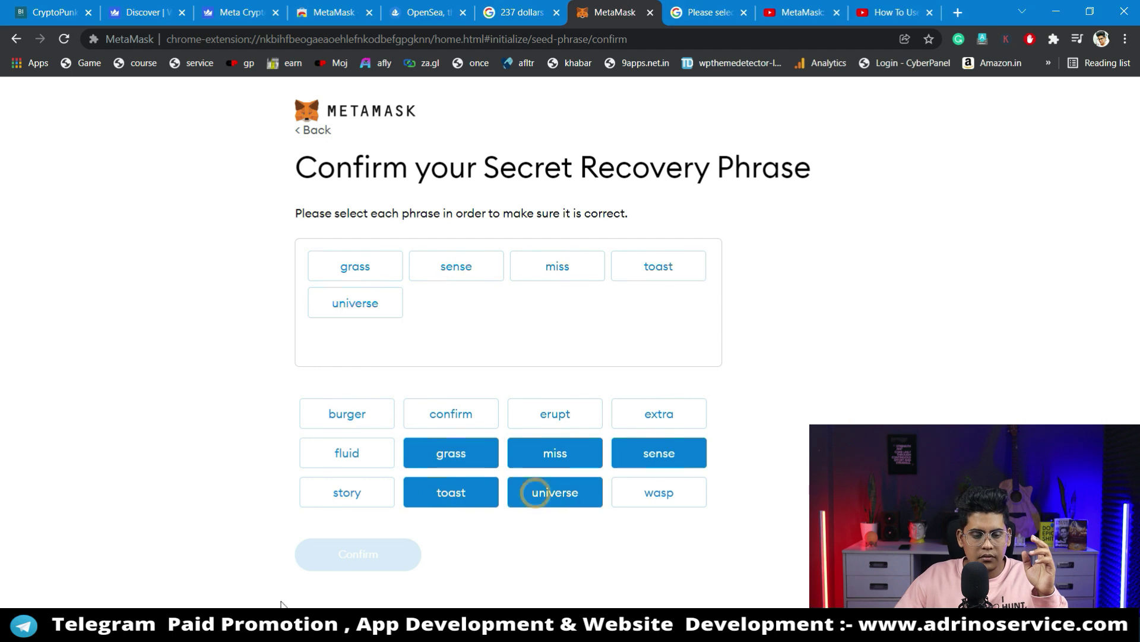
click(579, 413)
key(alt+Tab)
click(348, 413)
key(alt+Tab)
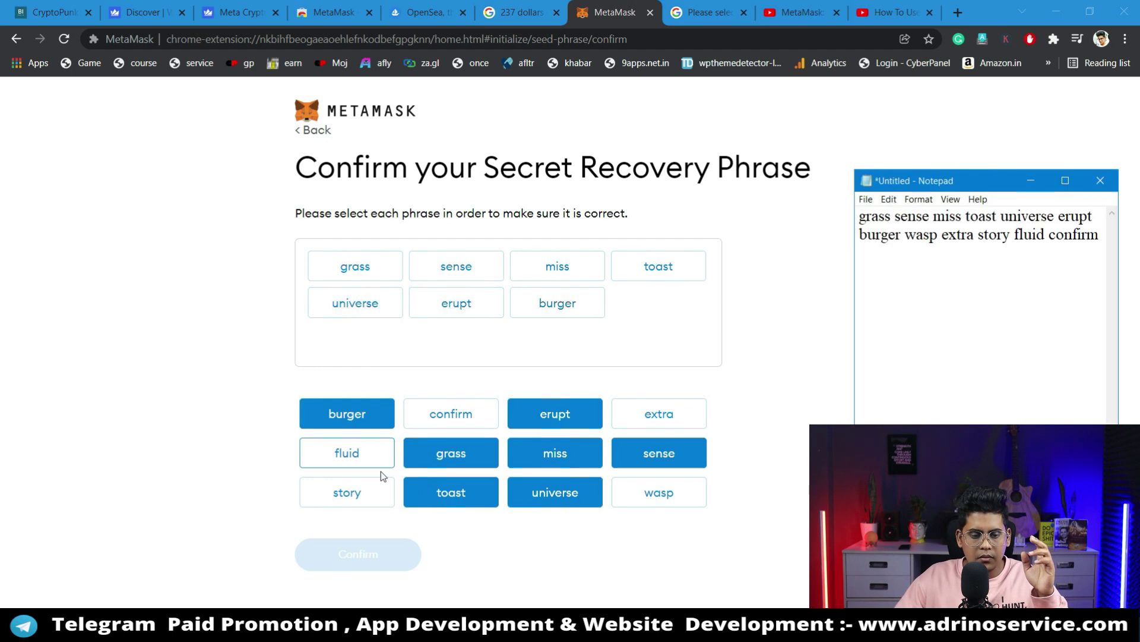
click(659, 492)
key(alt+Tab)
click(637, 412)
key(alt+Tab)
click(347, 492)
key(alt+Tab)
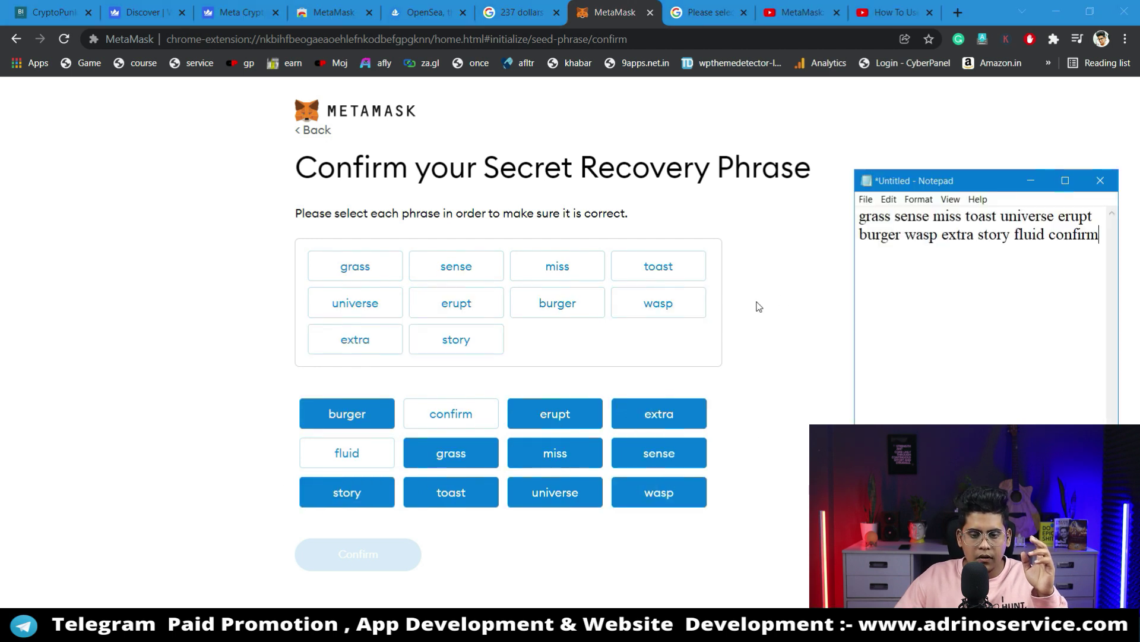
click(347, 453)
click(451, 413)
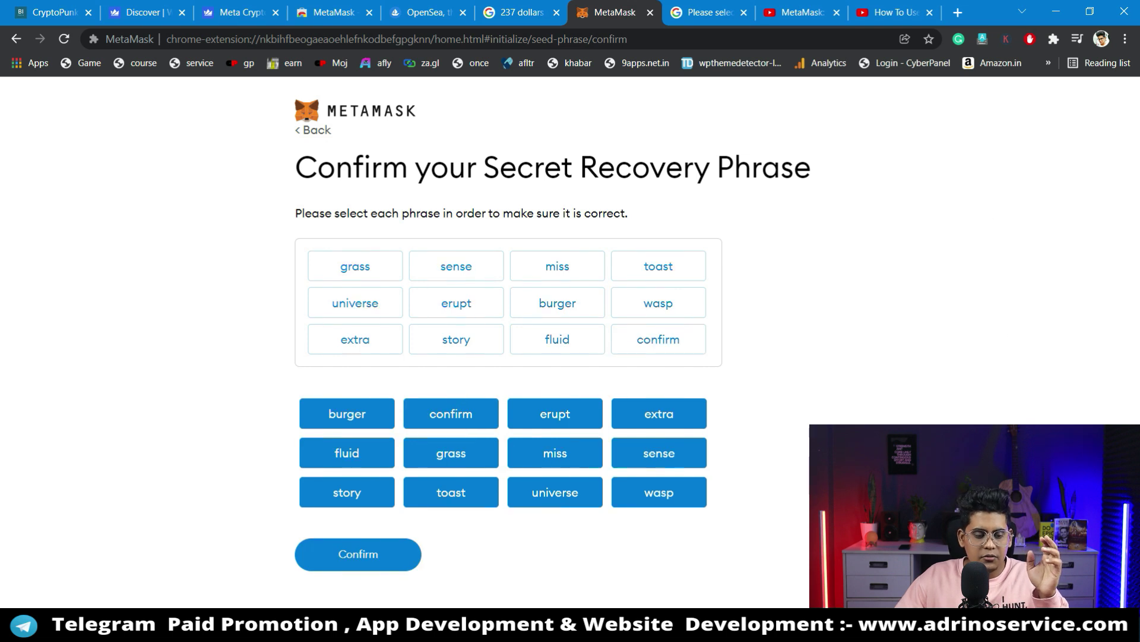
Compare the chosen words with the saved phrase and confirm them
key(alt+Tab)
key(alt+Tab)
drag(328, 316, 382, 458)
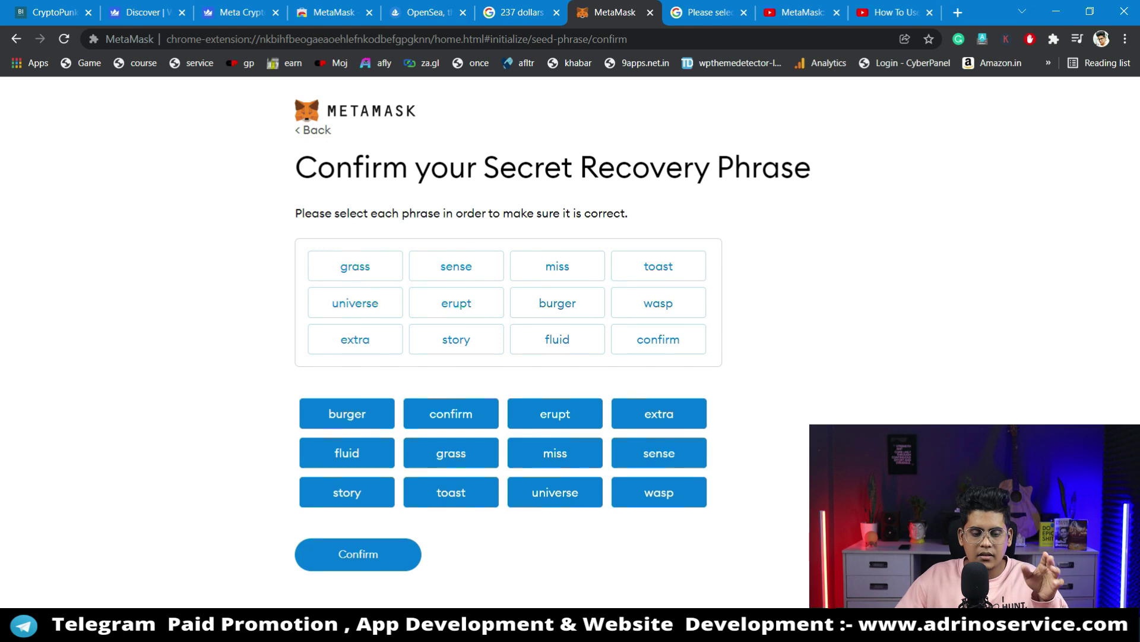
click(390, 560)
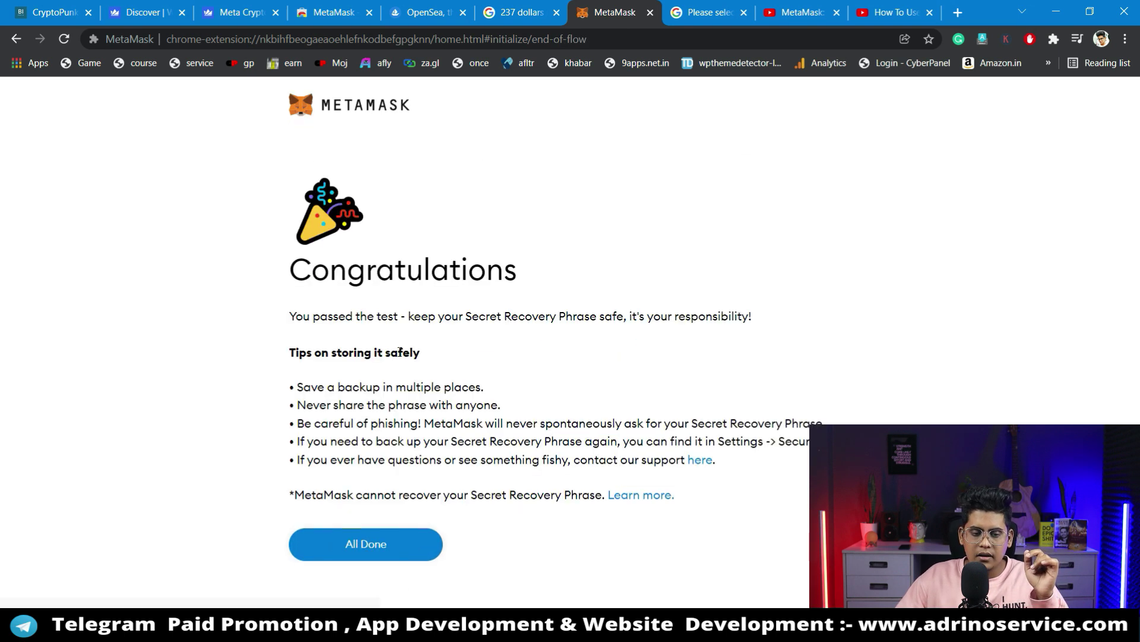
Finish setup, dismiss the What's new notice, and copy the account address
click(376, 541)
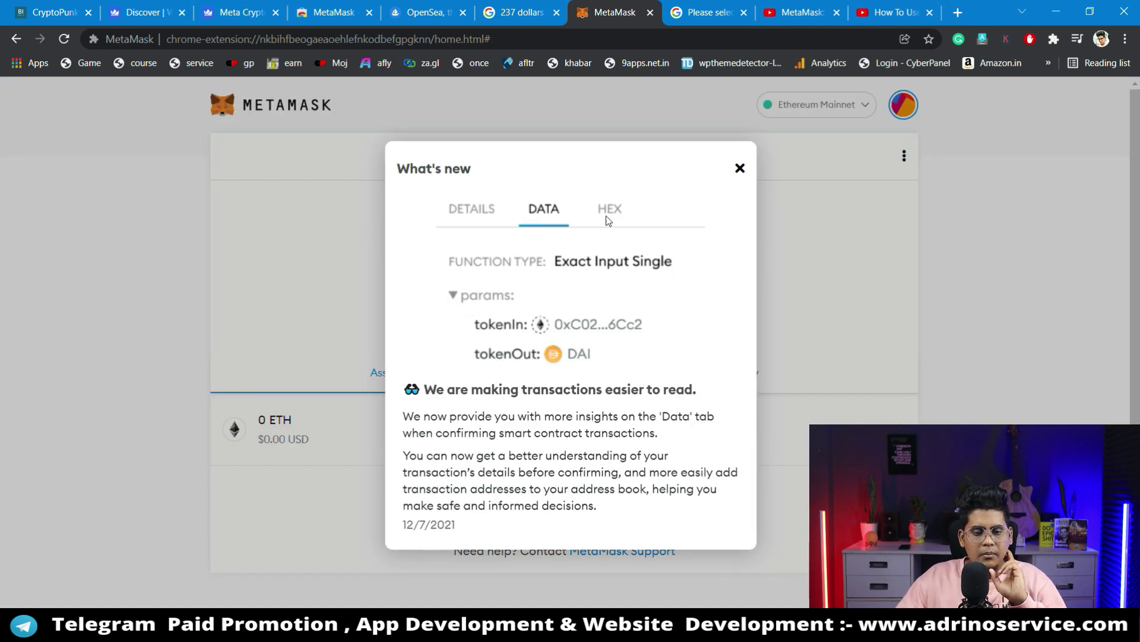
click(740, 168)
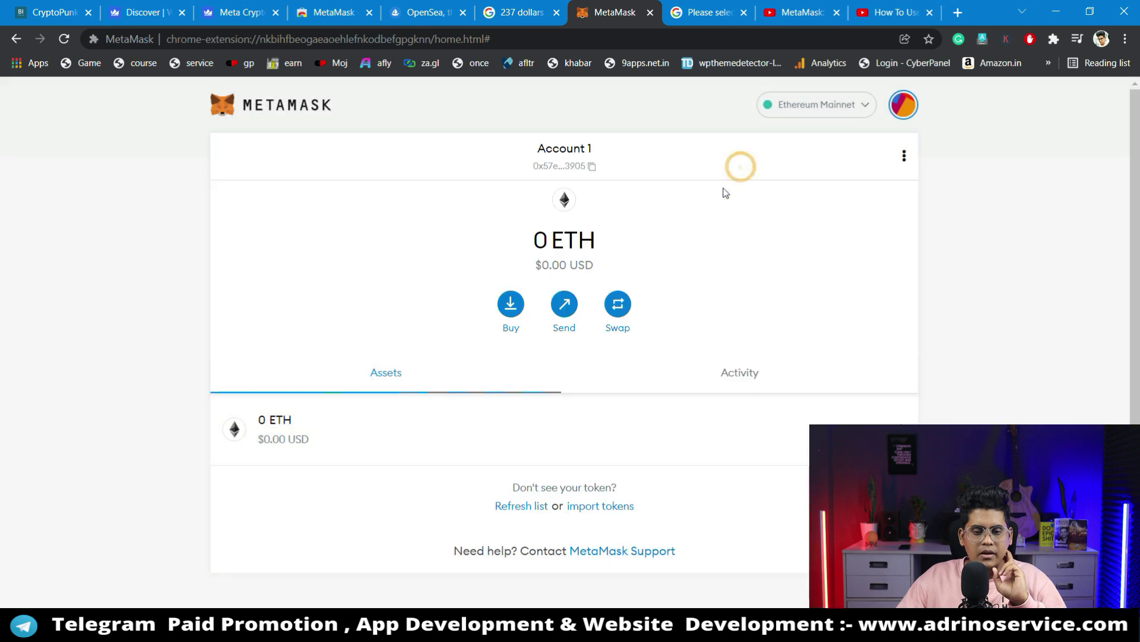
click(575, 131)
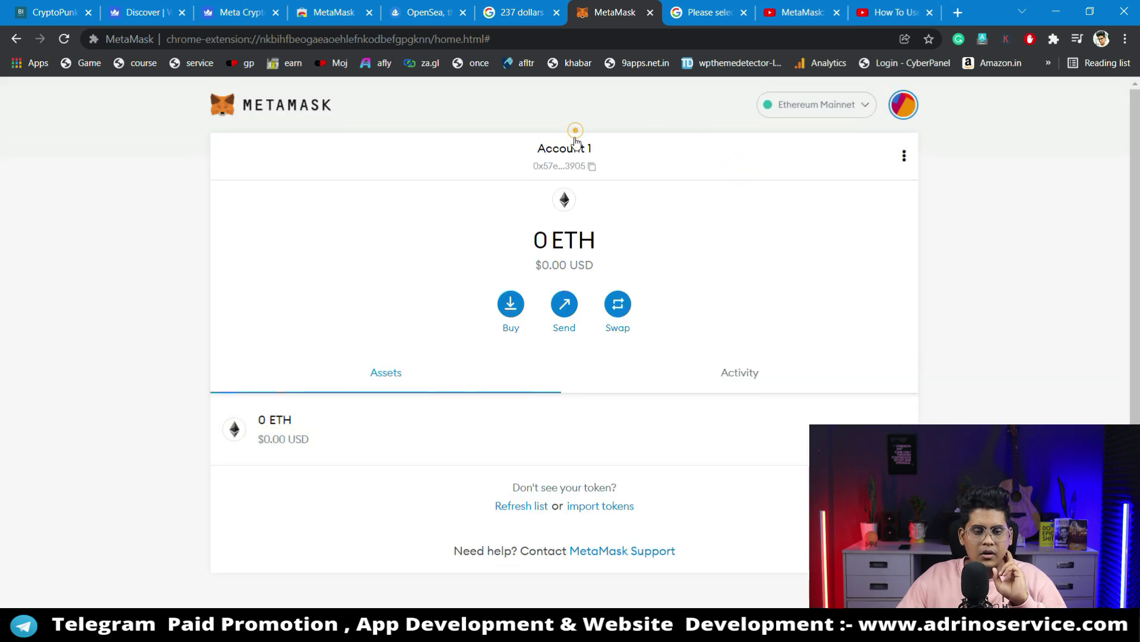
Rename the account from Account 1 to Adrino in Account details, then return to OpenSea
click(904, 155)
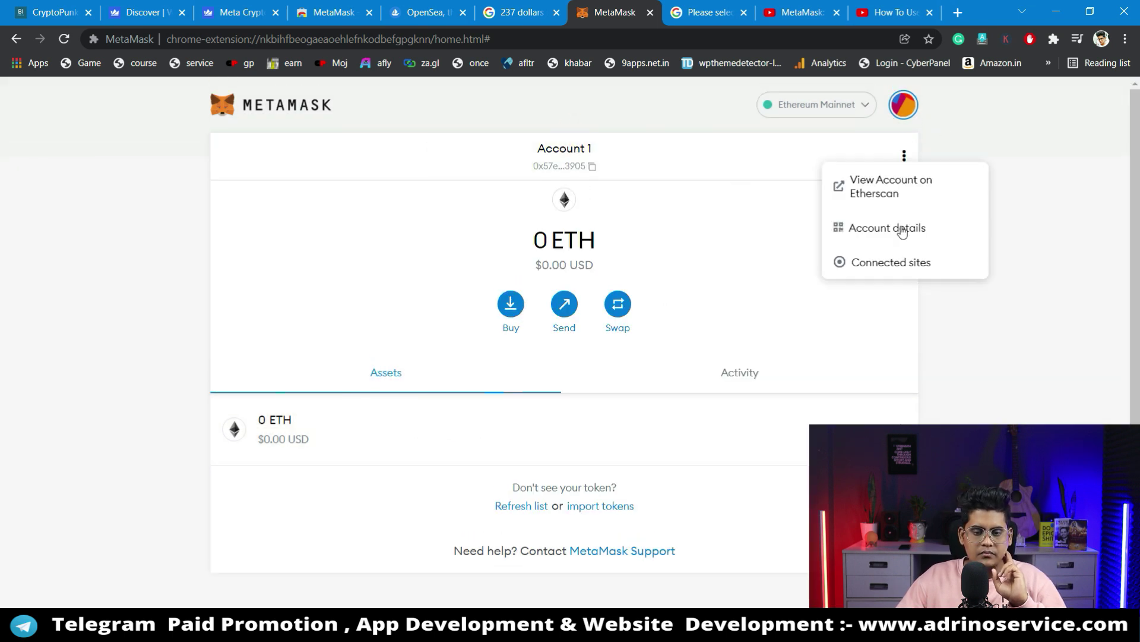
click(903, 231)
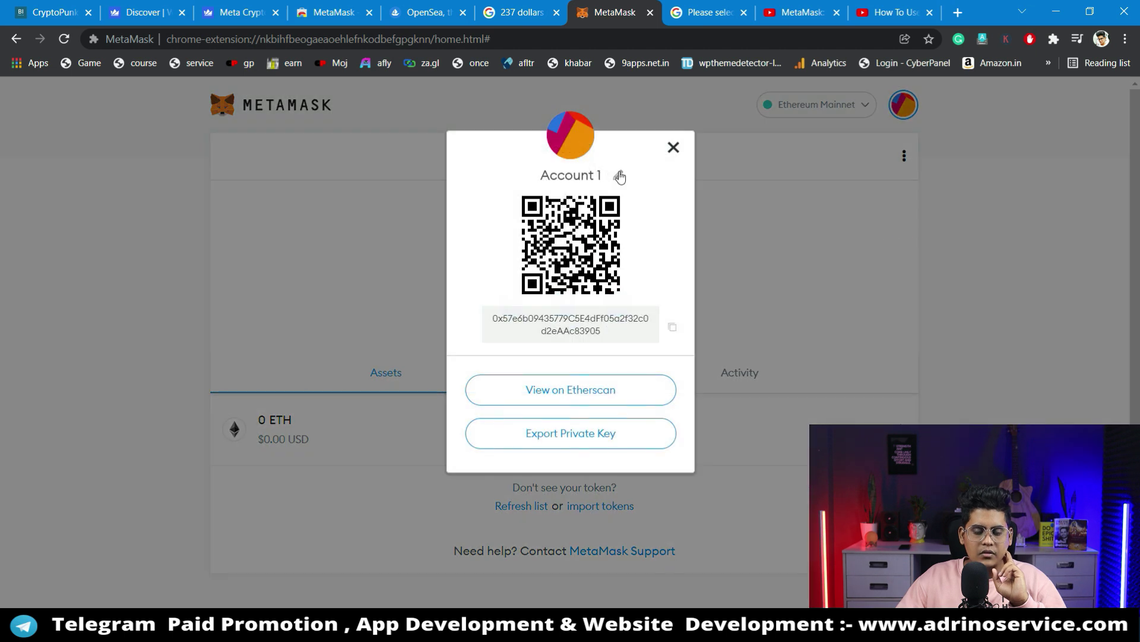
click(620, 177)
drag(611, 180, 378, 186)
text(Adrijno)
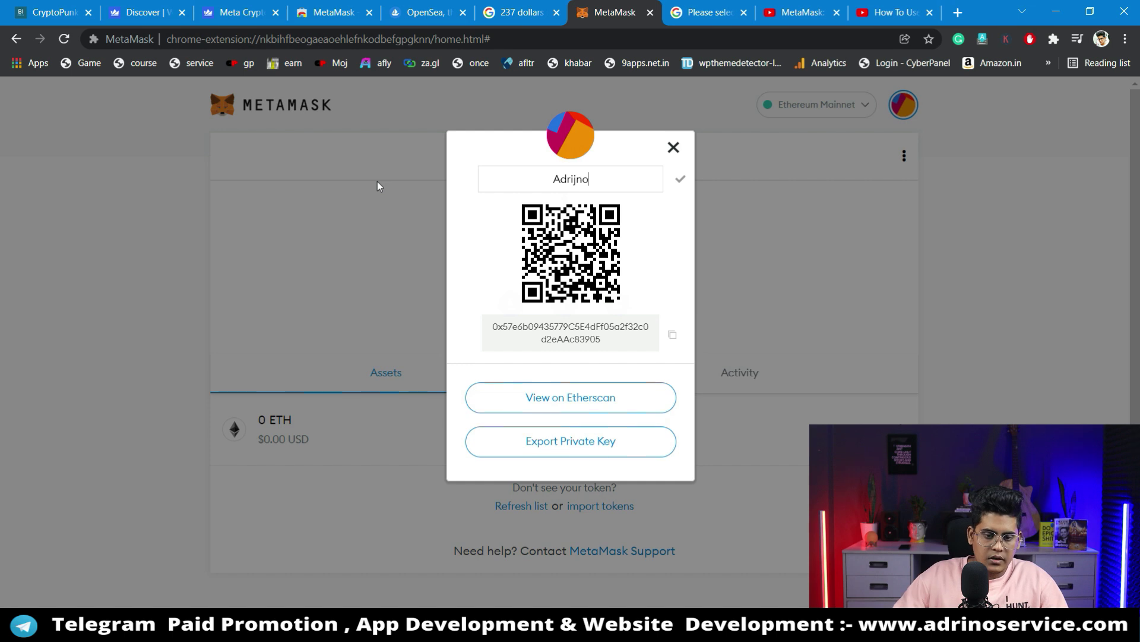
key(BackSpace)
key(BackSpace)
key(BackSpace)
text(no)
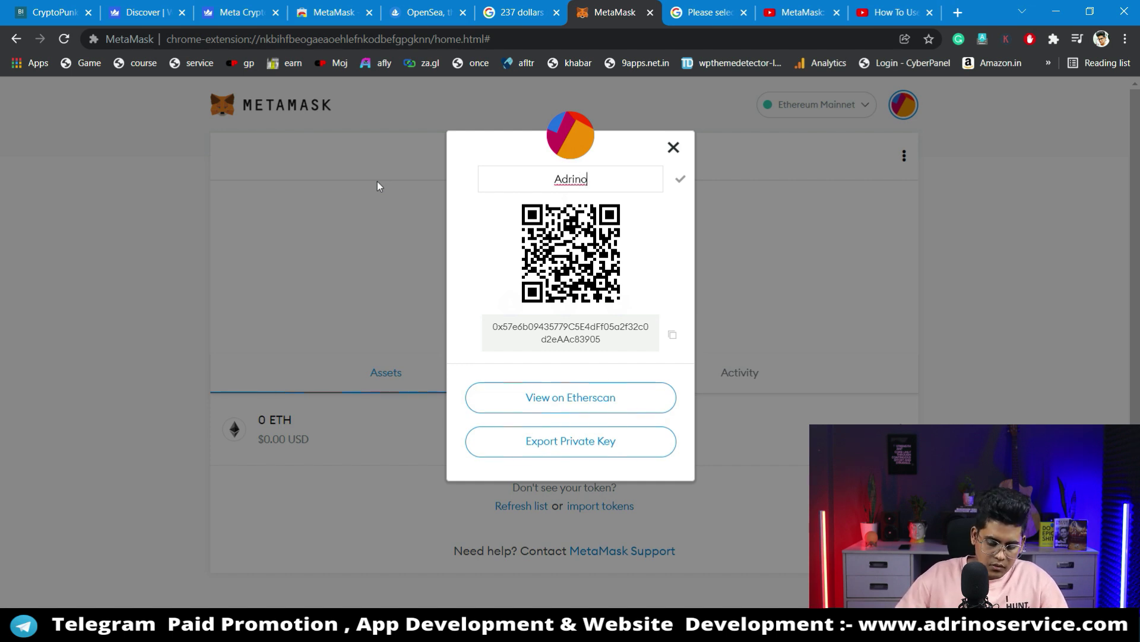
key(Return)
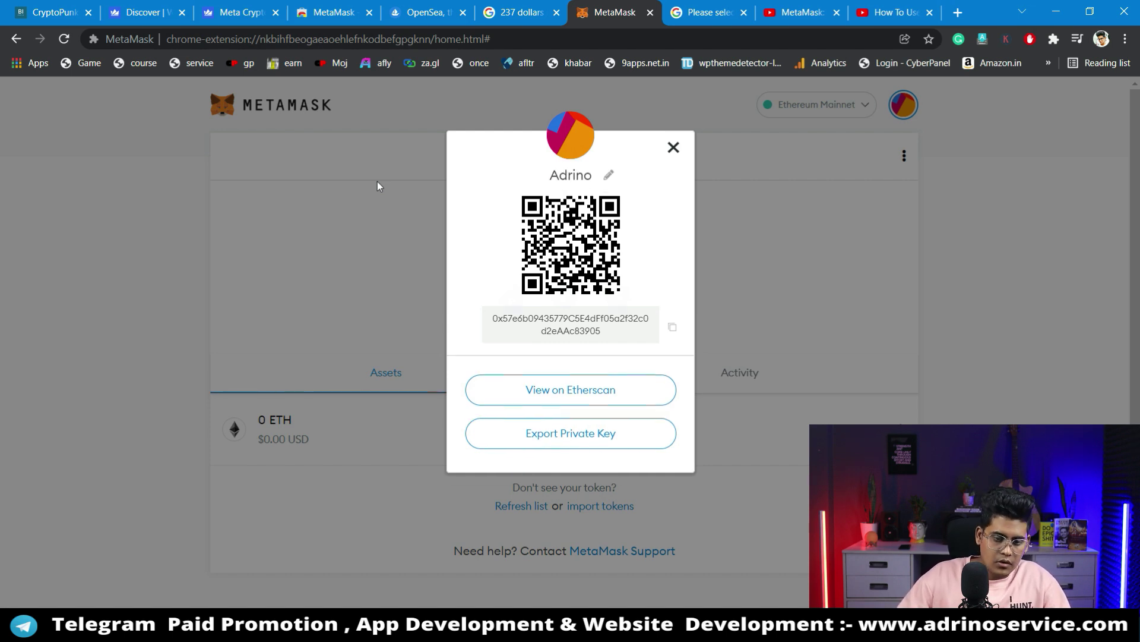
click(673, 147)
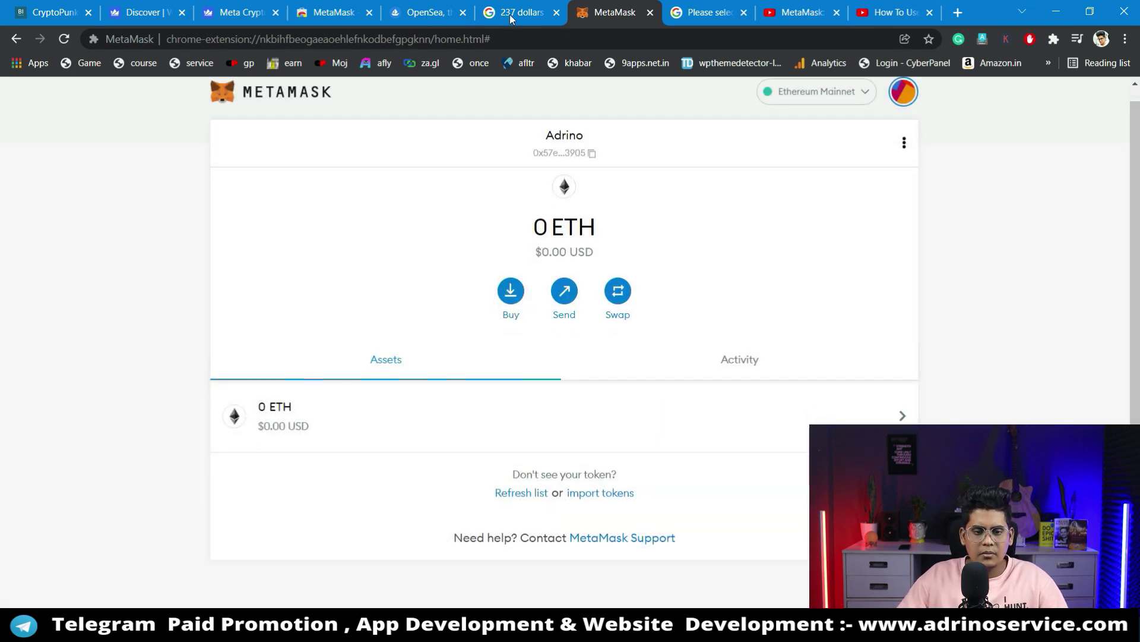
click(427, 13)
Switch among the open tabs and try choosing MetaMask from OpenSea's wallet options
click(315, 7)
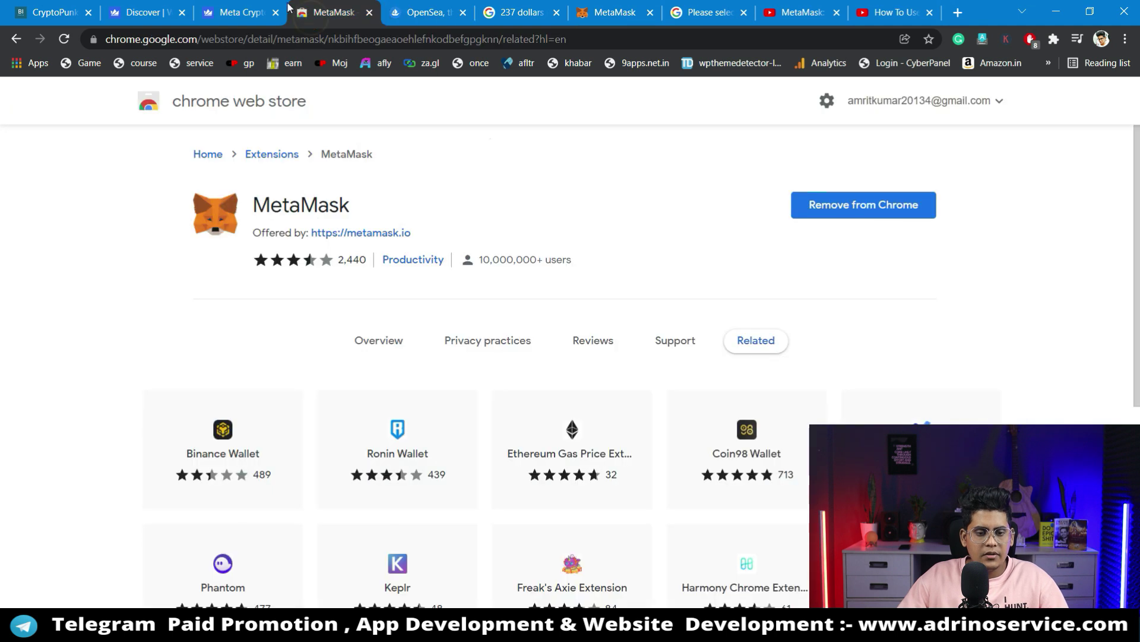
click(245, 6)
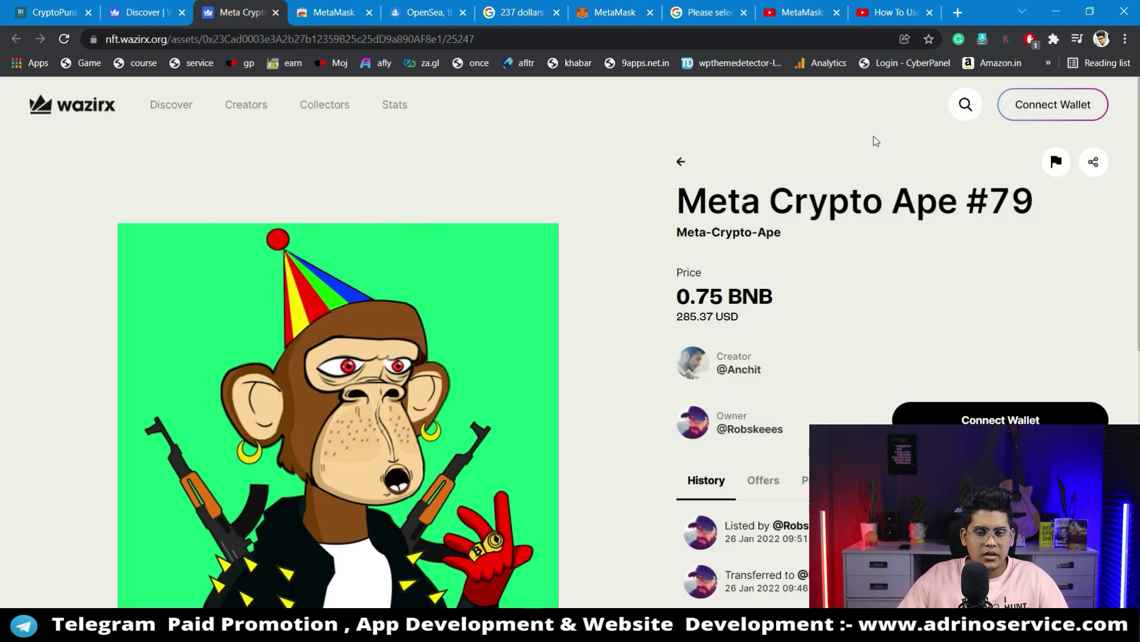
click(329, 7)
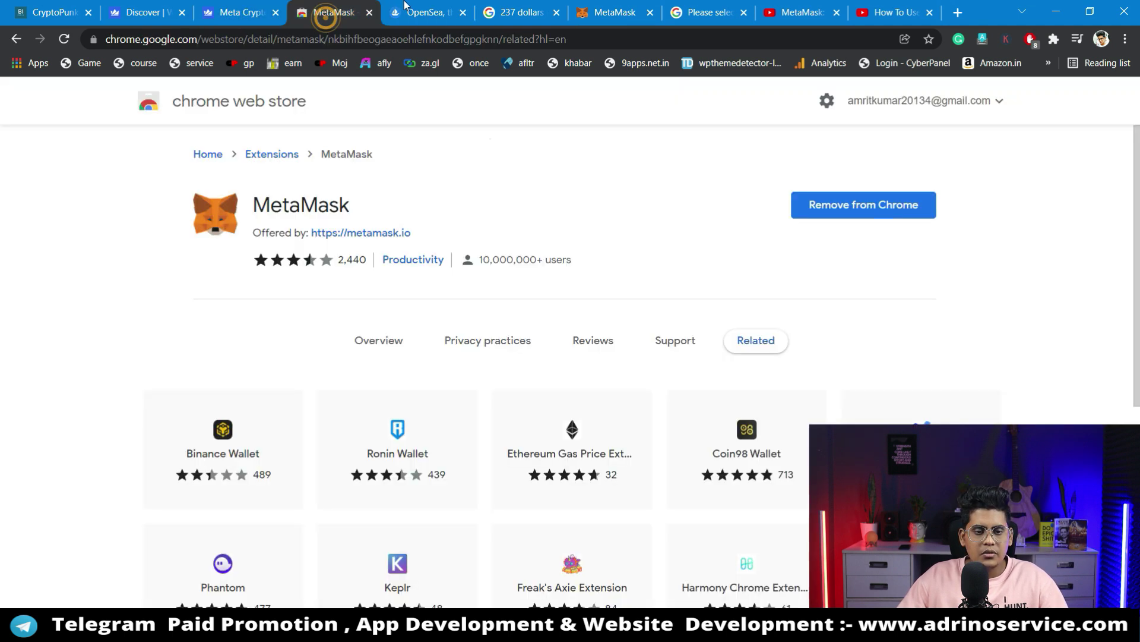
click(414, 8)
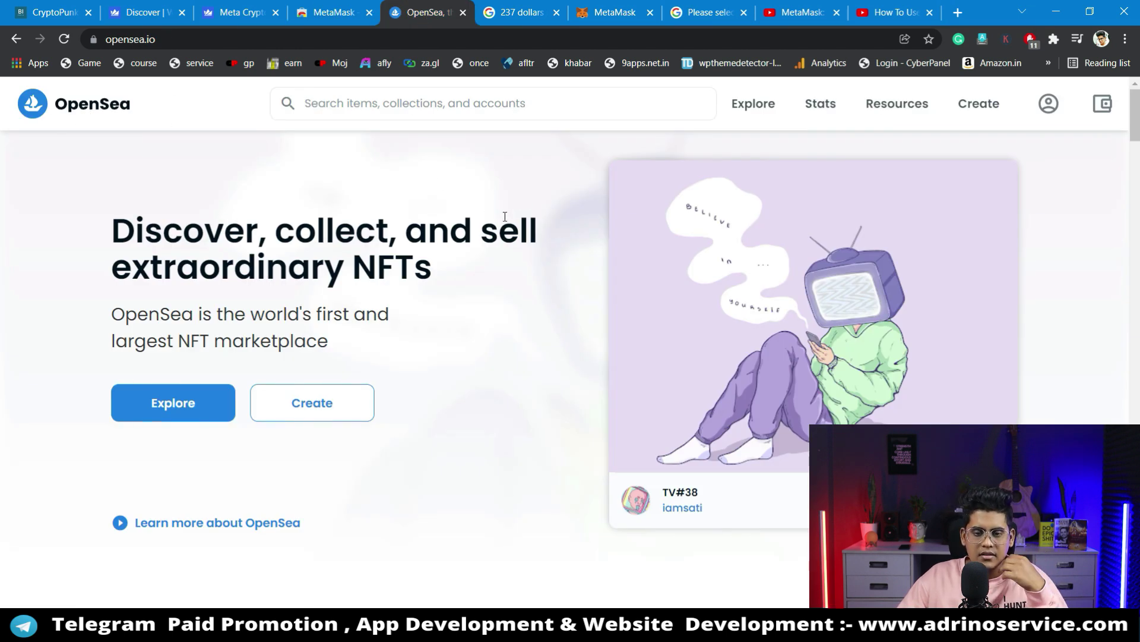
click(1105, 107)
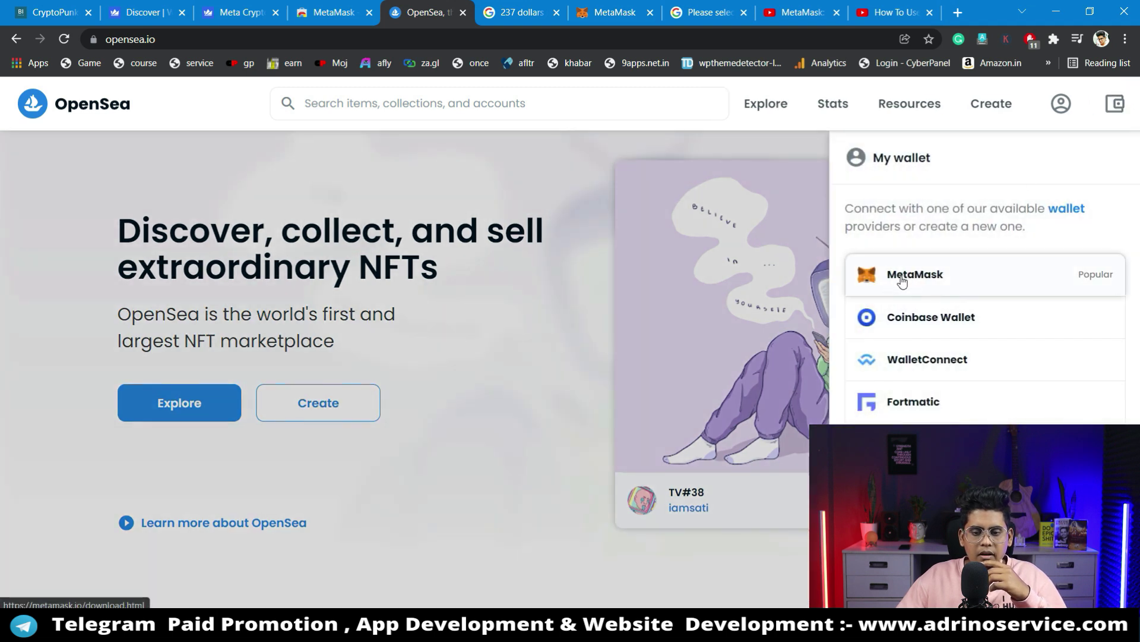
click(923, 285)
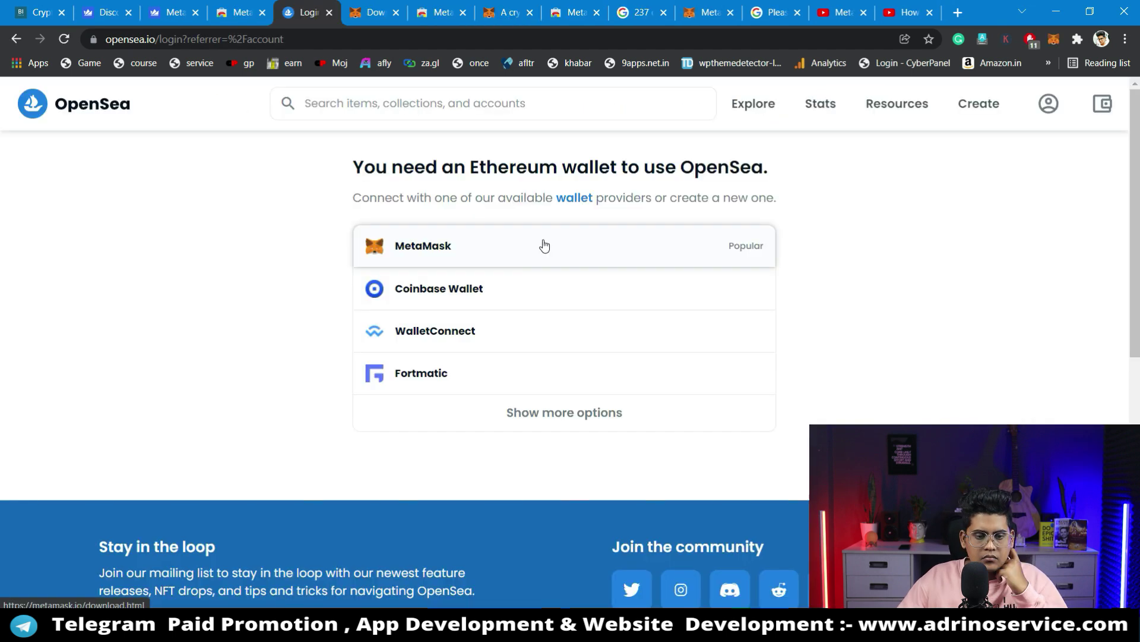
click(544, 244)
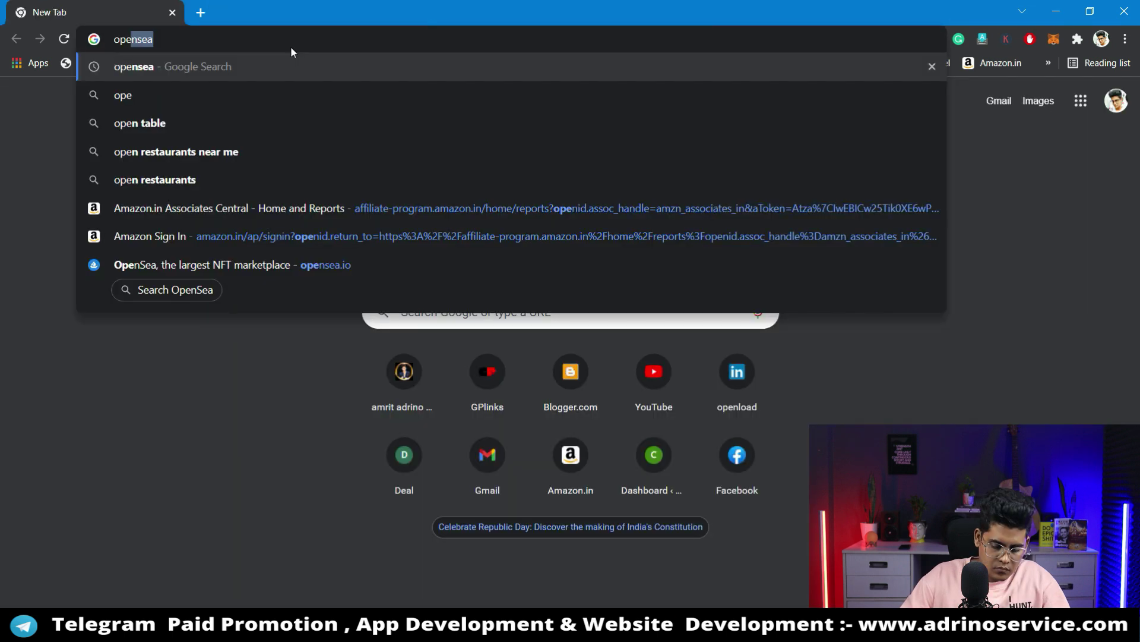
Search Google for opensea, open opensea.io, and open the profile to reach Connect your wallet
key(Return)
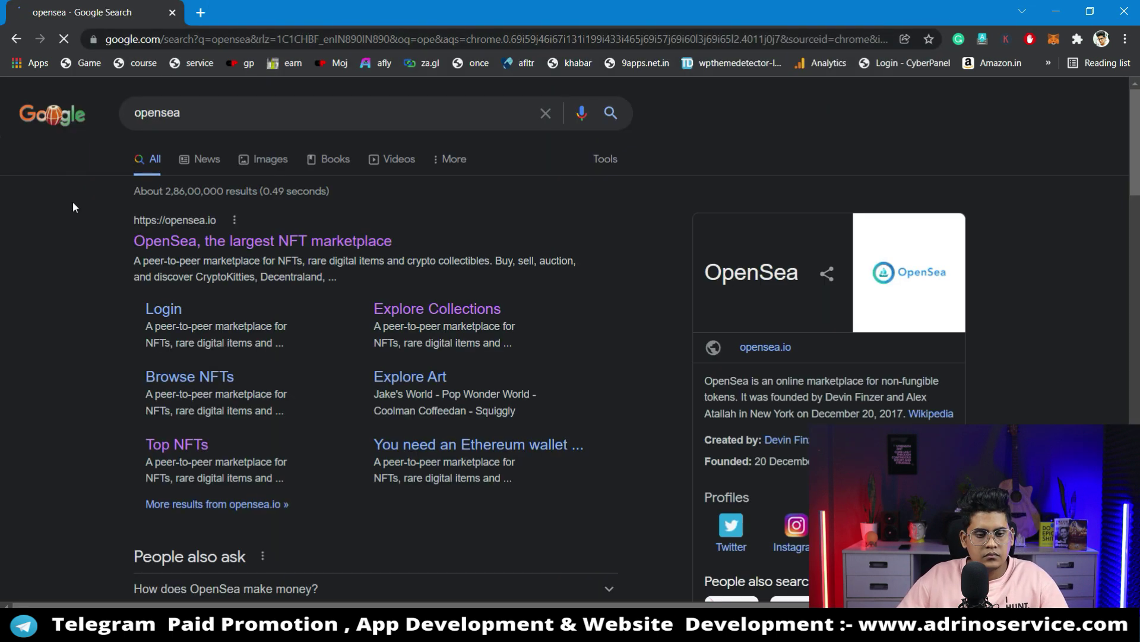
click(201, 248)
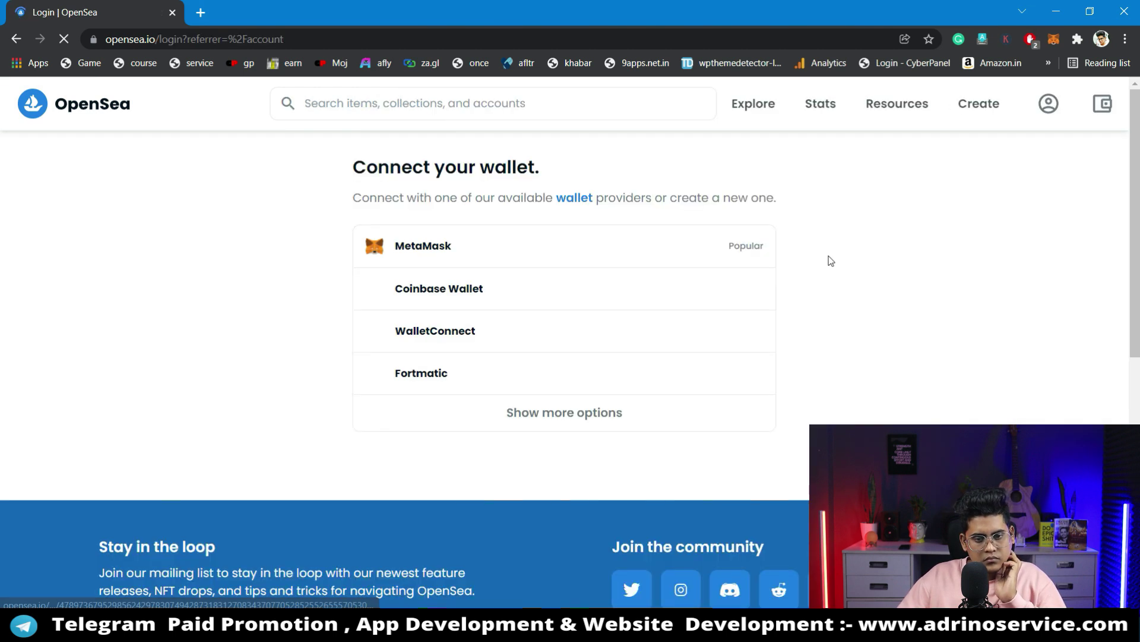
click(536, 250)
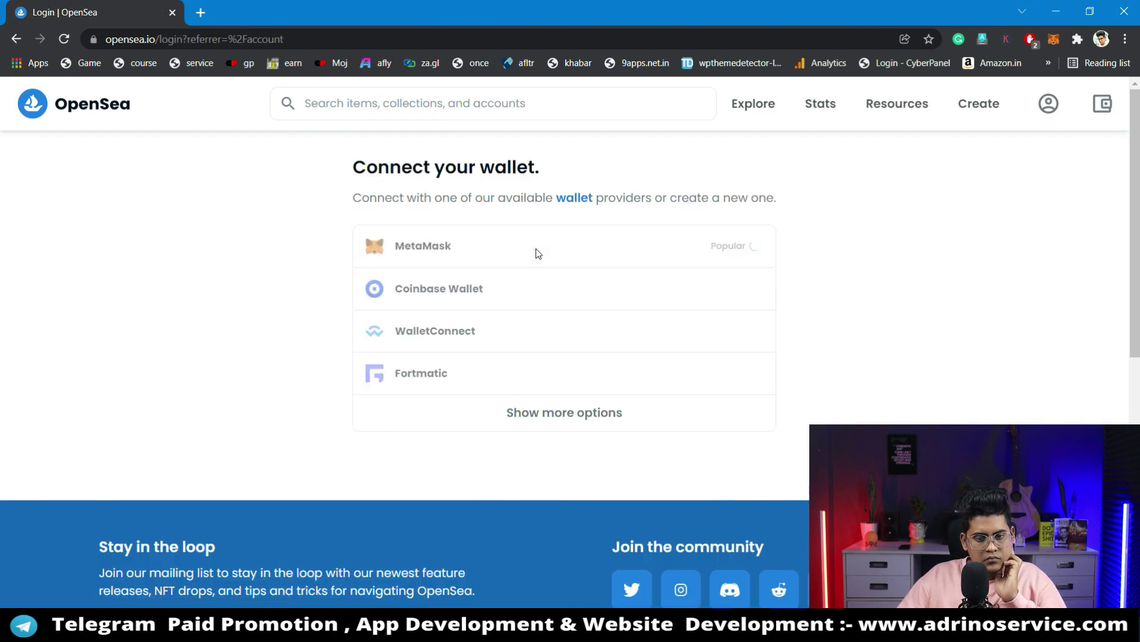
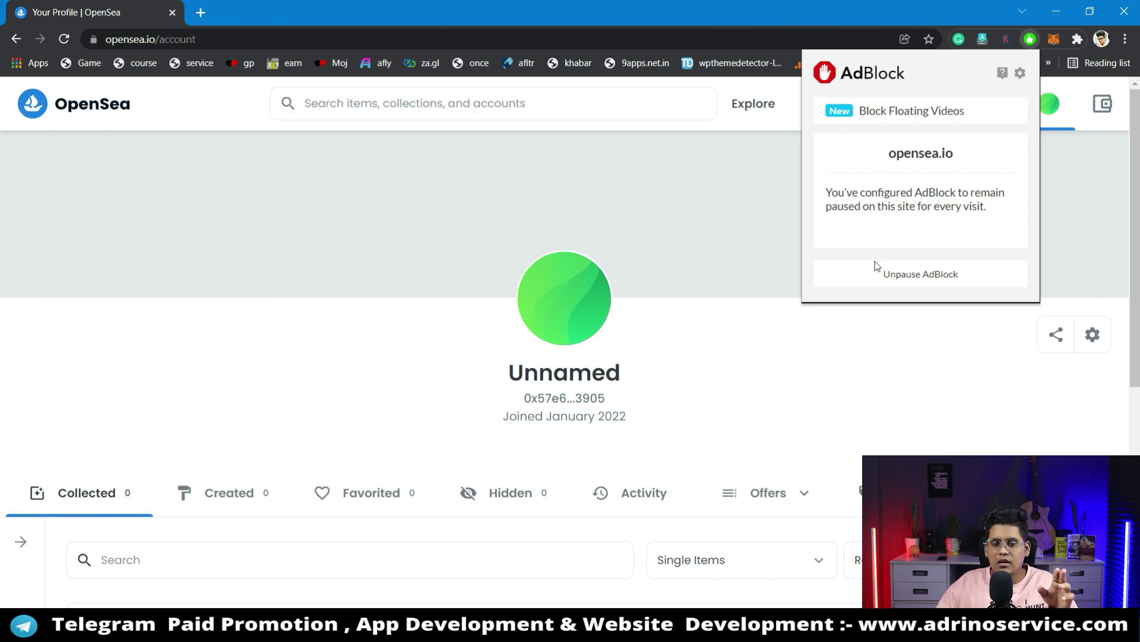
Dismiss the ad-blocker notice on the OpenSea page
click(767, 408)
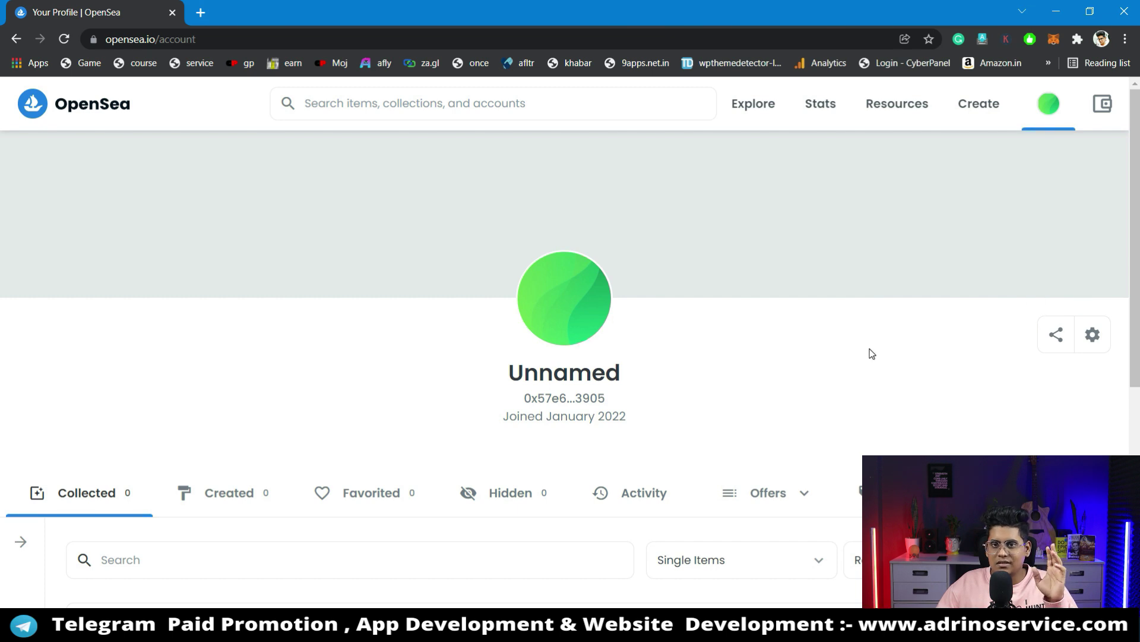
scroll(703, 461, down, 6)
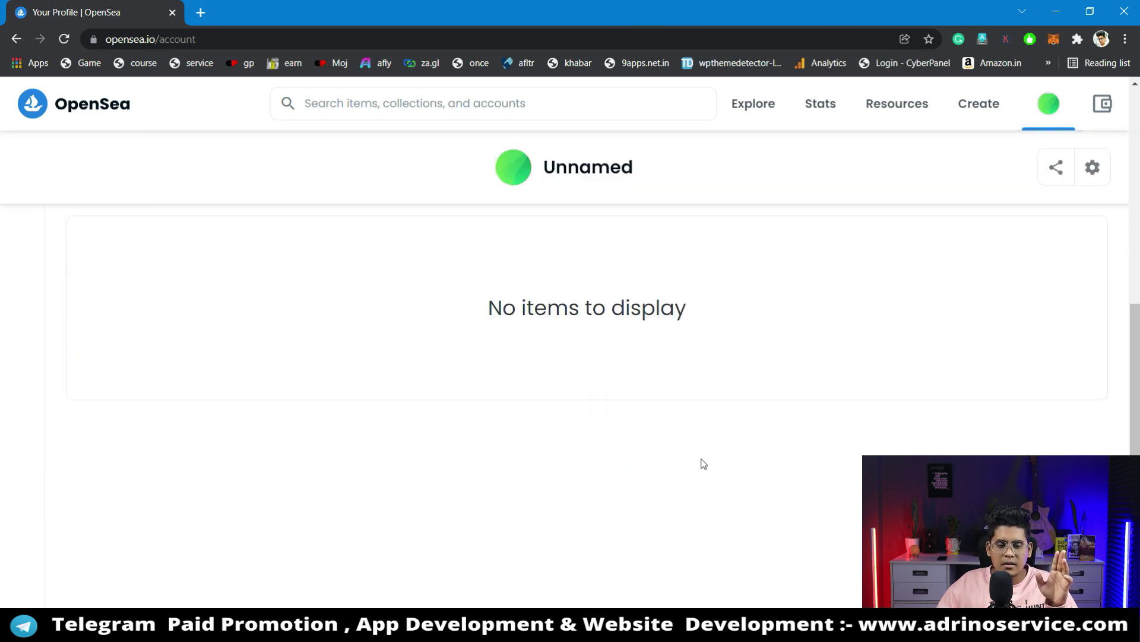
scroll(699, 463, up, 5)
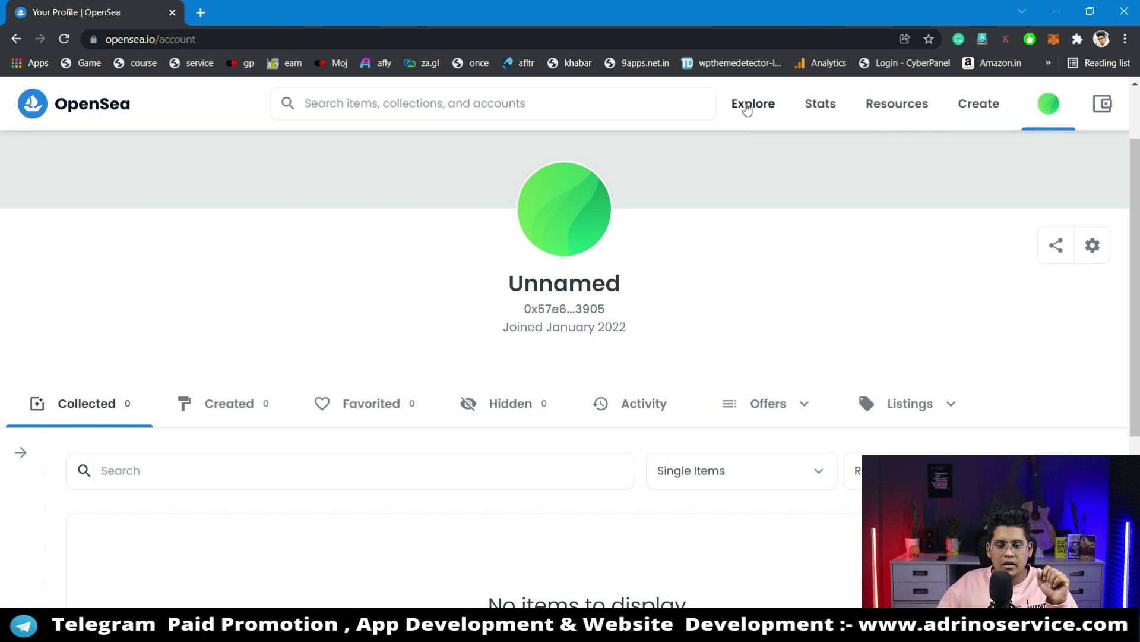
Browse Explore and the Top NFTs rankings, then begin creating a new item
click(753, 109)
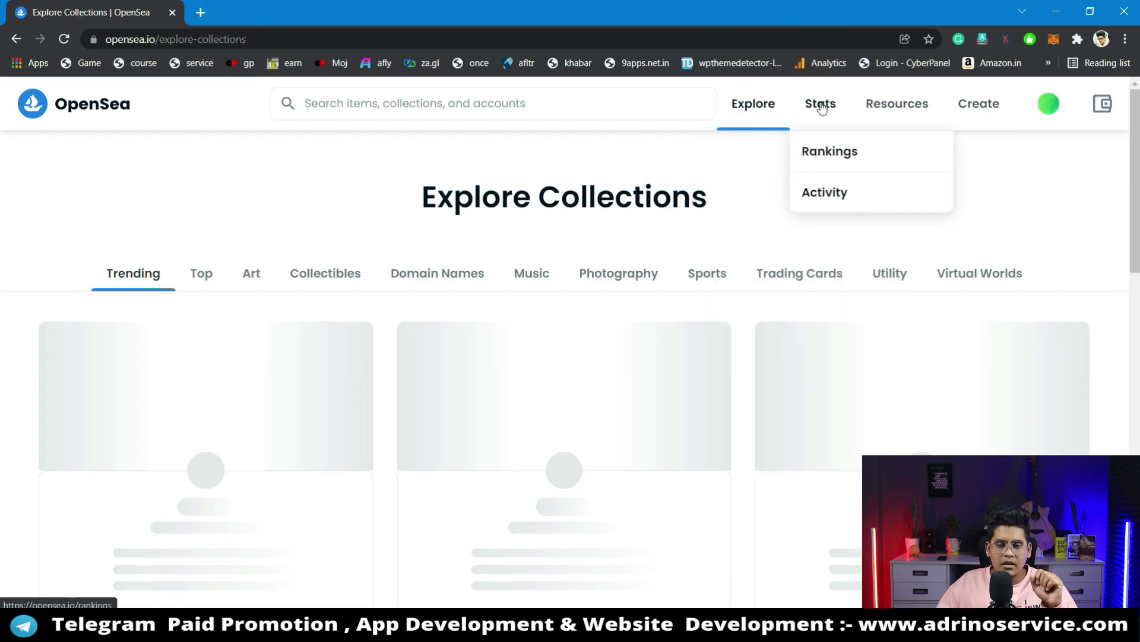
click(822, 107)
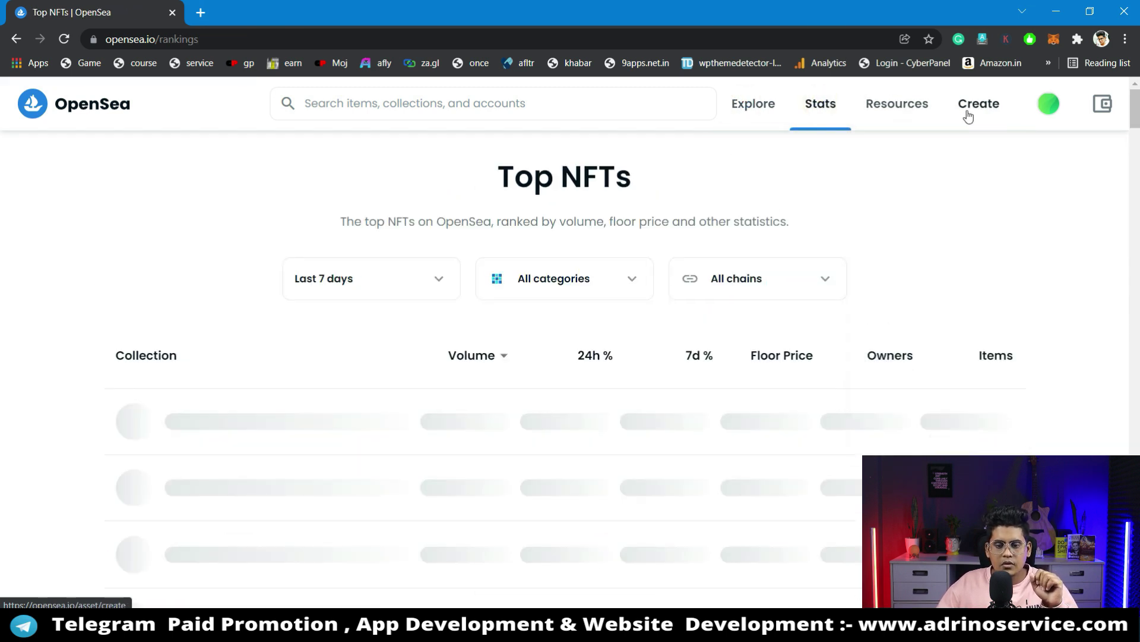
click(983, 107)
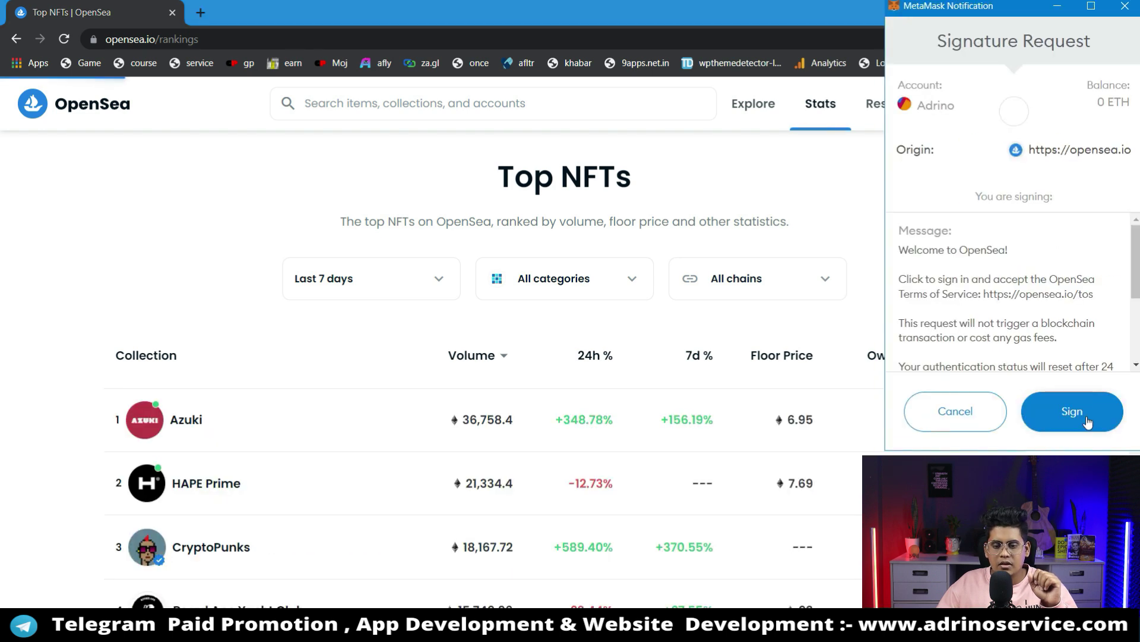
Approve the MetaMask sign-in, then highlight the supported file types on Create New Item
click(1073, 411)
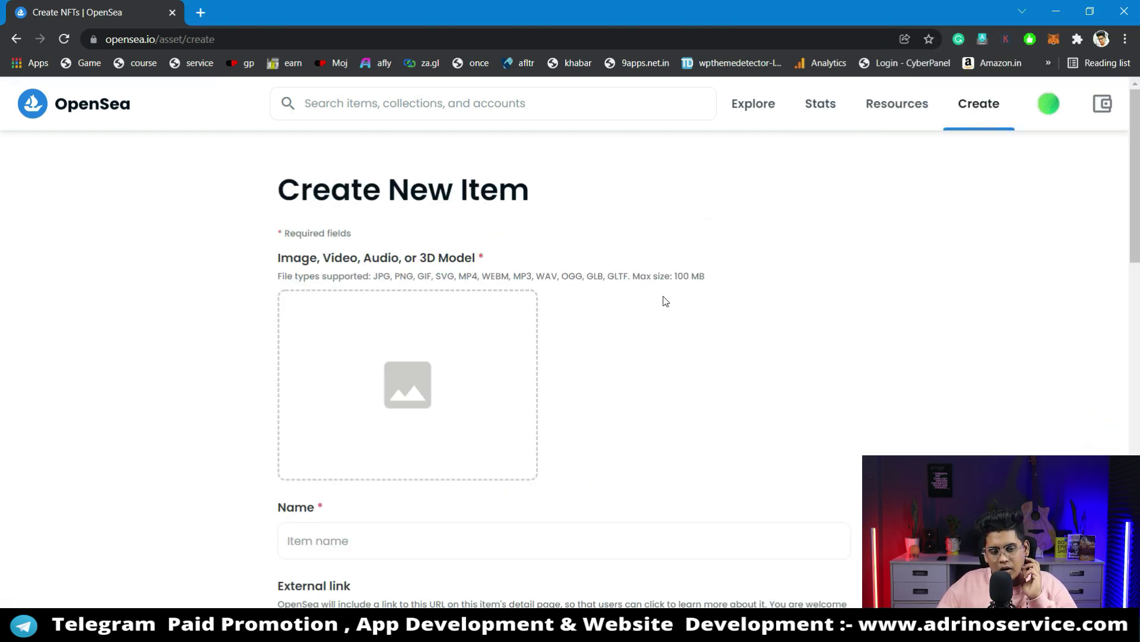
scroll(460, 356, down, 2)
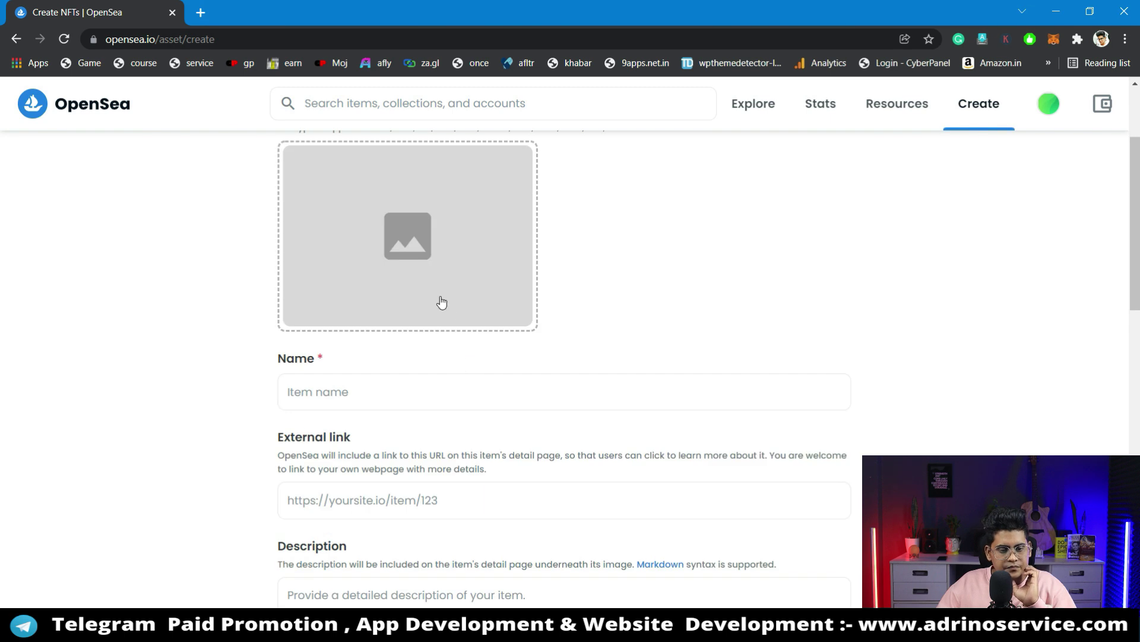
scroll(333, 244, up, 3)
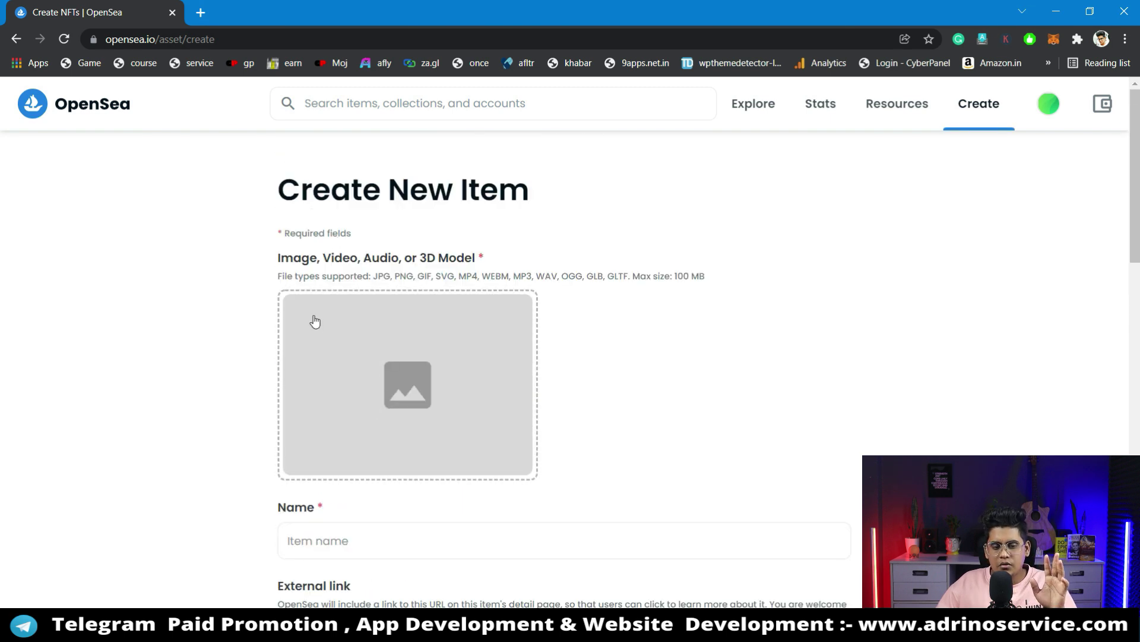
drag(373, 275, 483, 273)
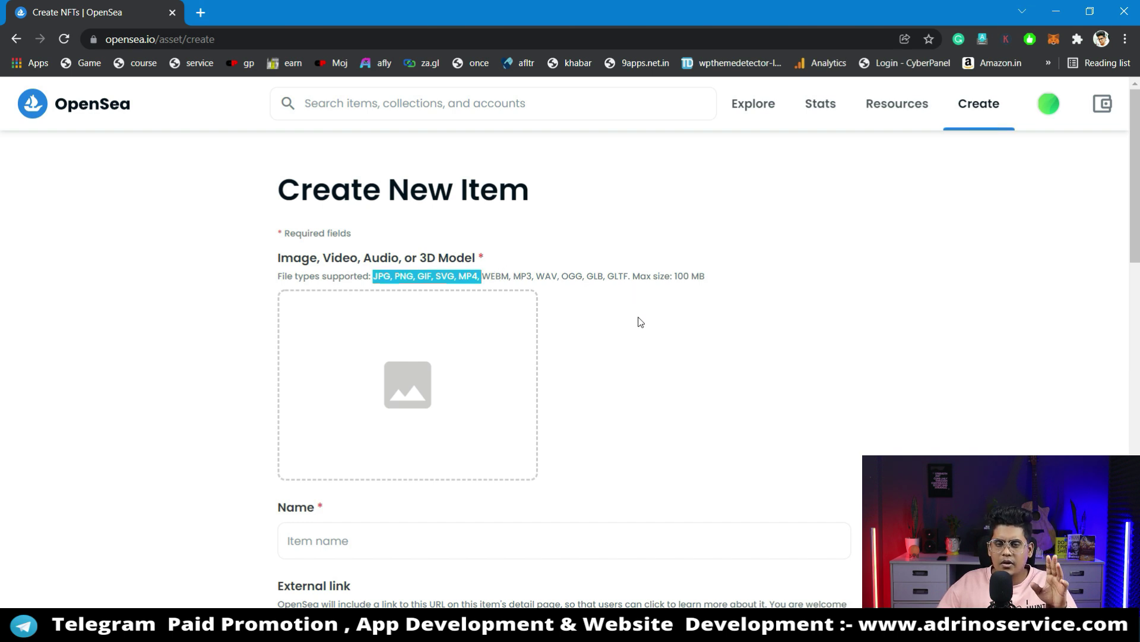
Upload logo.jpg from DATA (D:) > amrit adrino logo as the item's media
click(427, 405)
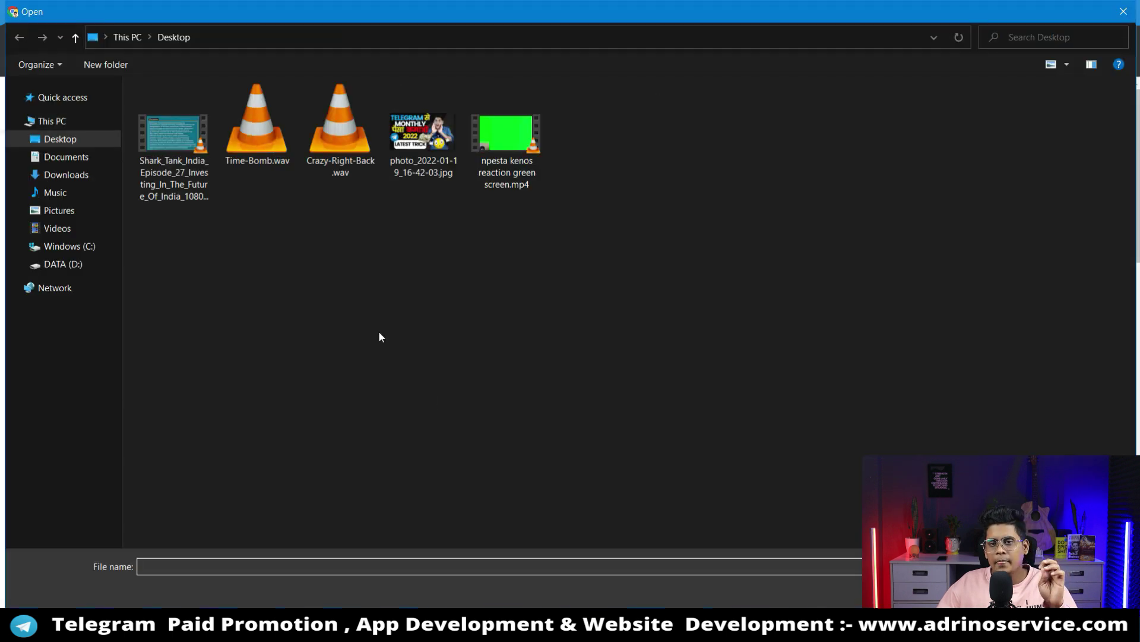
click(48, 264)
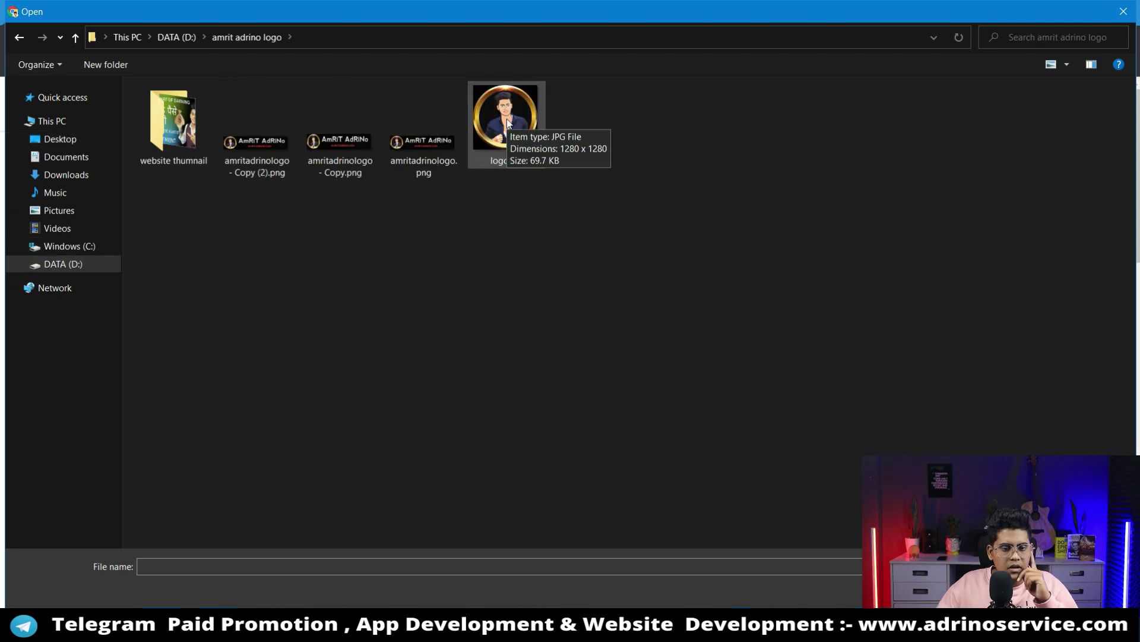
click(507, 121)
double_click(507, 122)
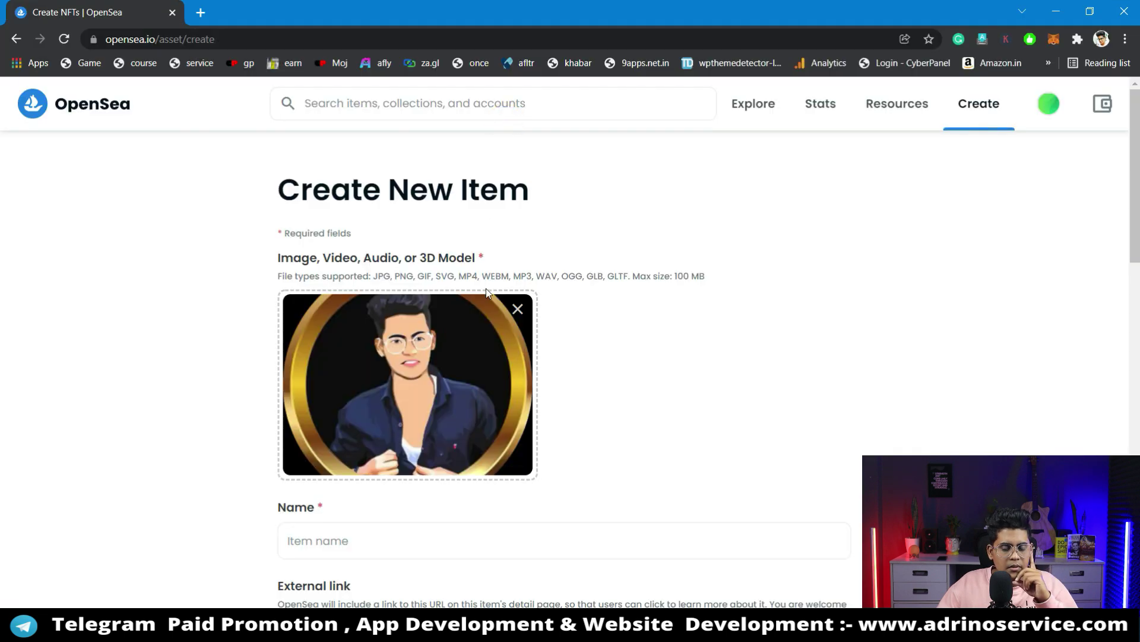
scroll(607, 377, down, 2)
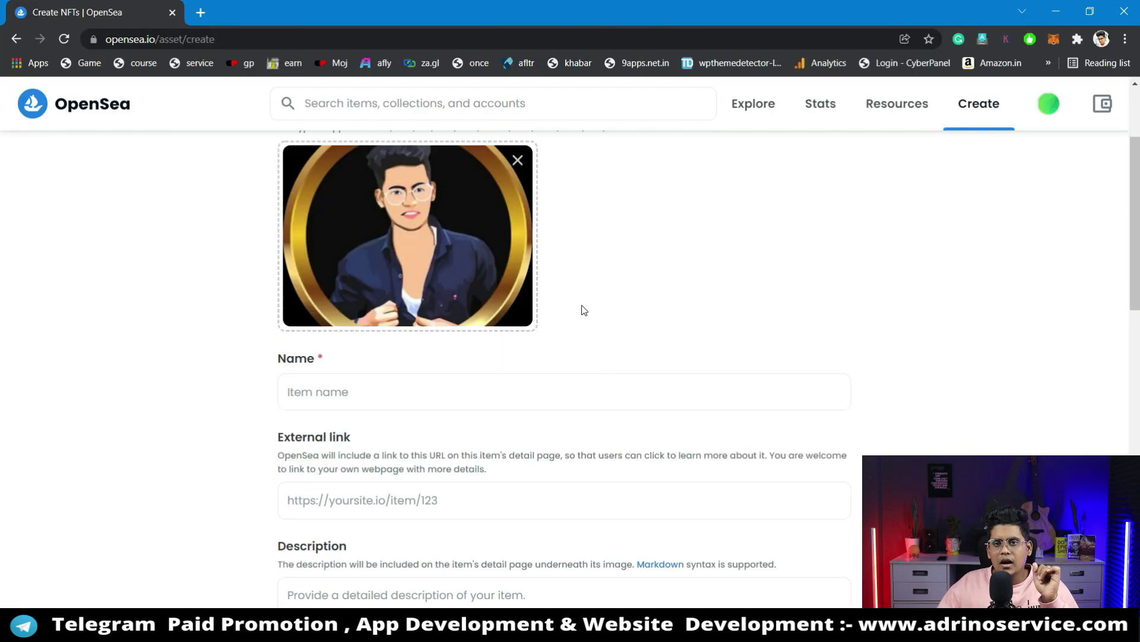
scroll(457, 320, up, 1)
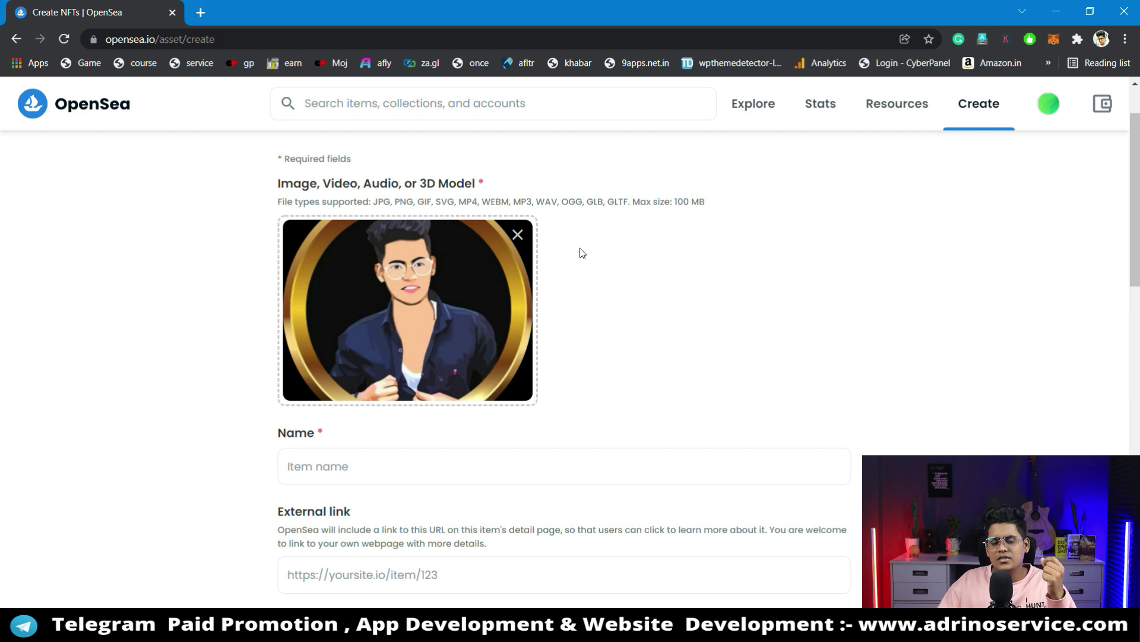
right_click(59, 97)
click(113, 113)
click(209, 12)
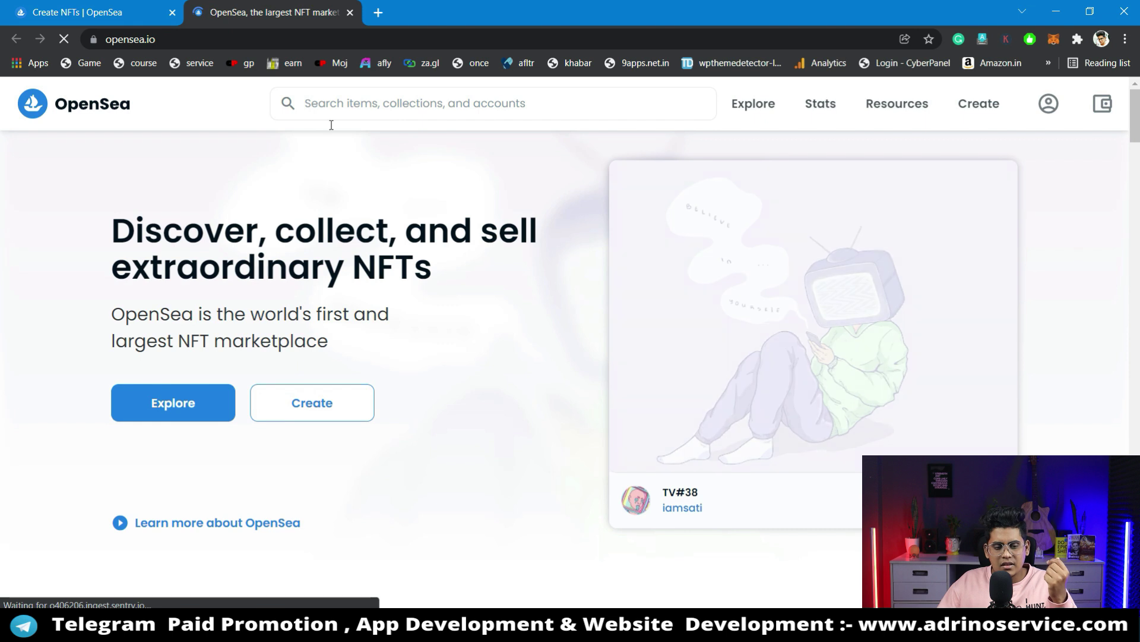
click(178, 331)
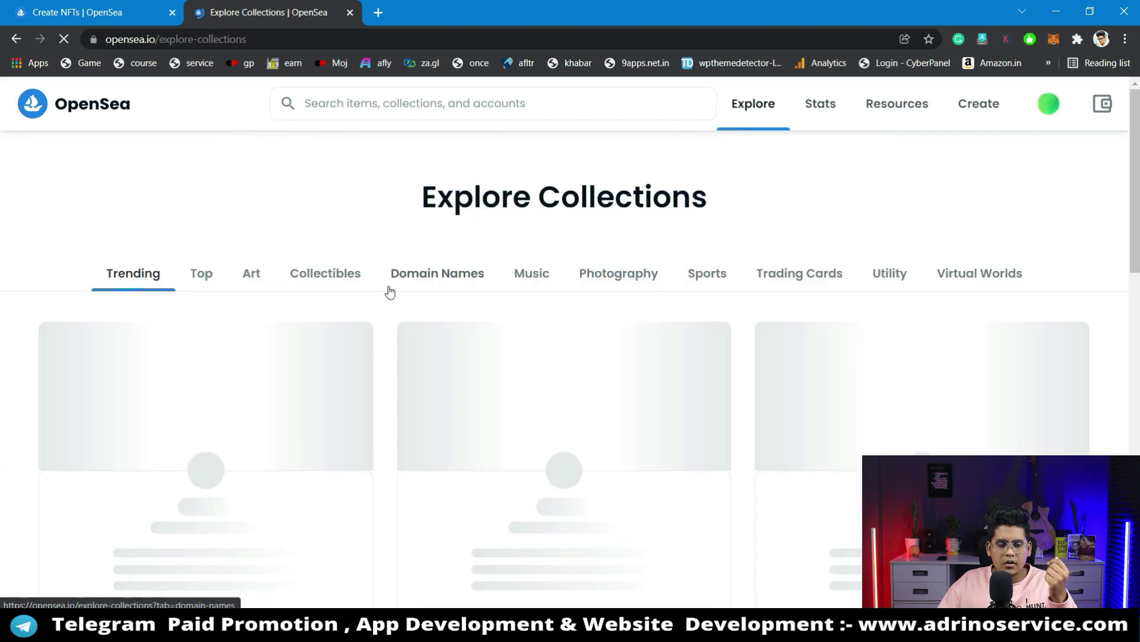
scroll(391, 291, down, 4)
scroll(436, 306, down, 3)
scroll(409, 280, down, 7)
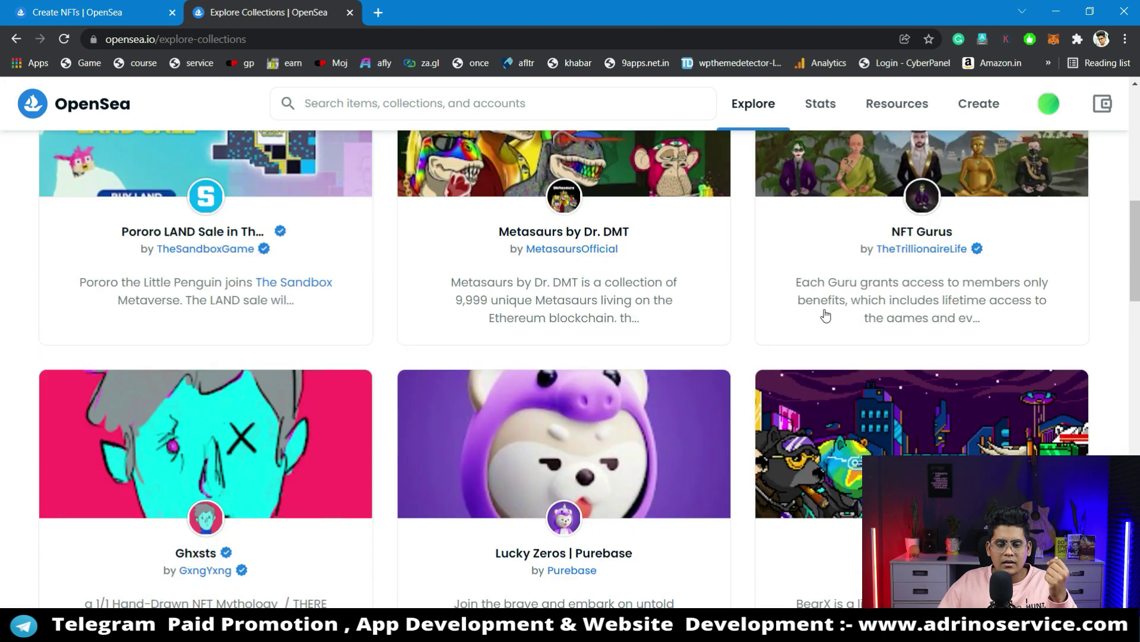
click(350, 12)
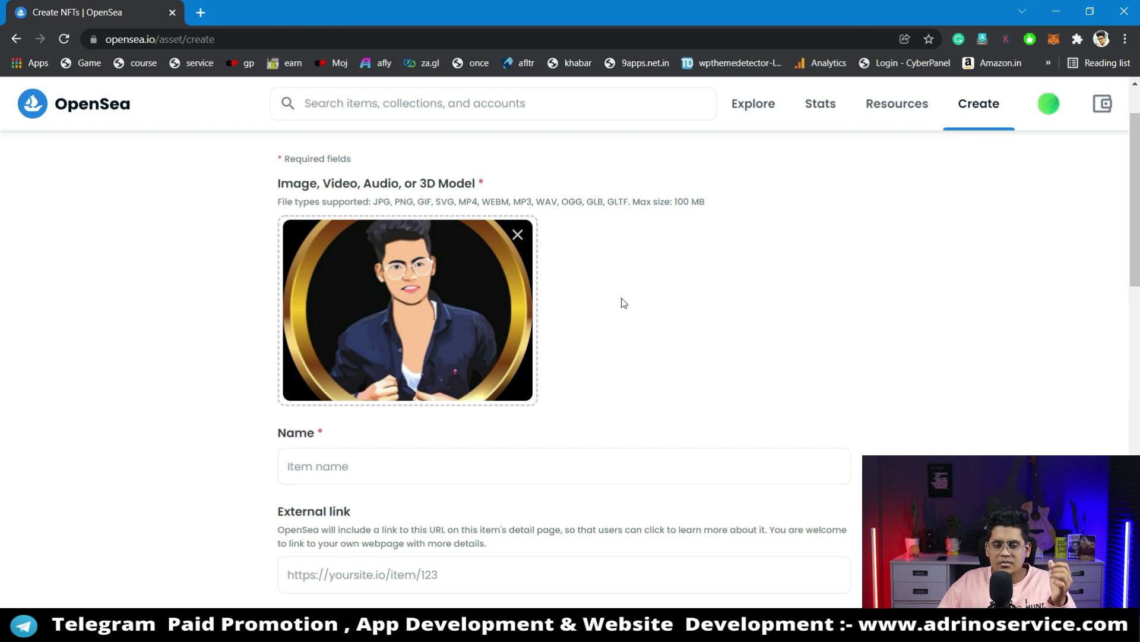
Name the item 'Amrit Adrino Logo'
scroll(739, 320, down, 2)
click(332, 322)
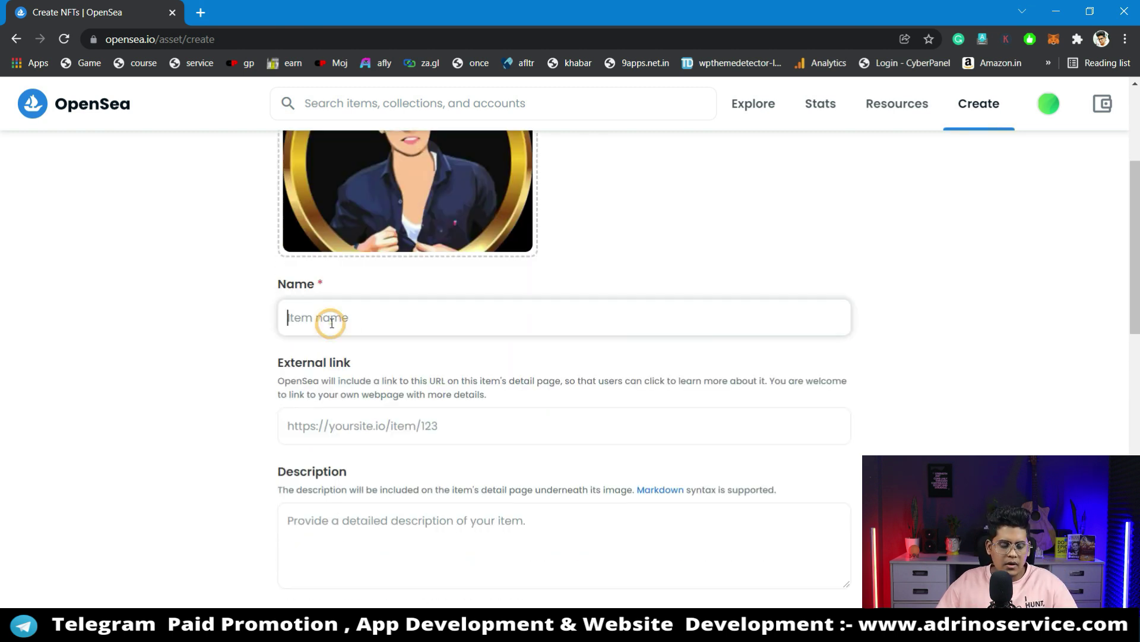
text(Adrin)
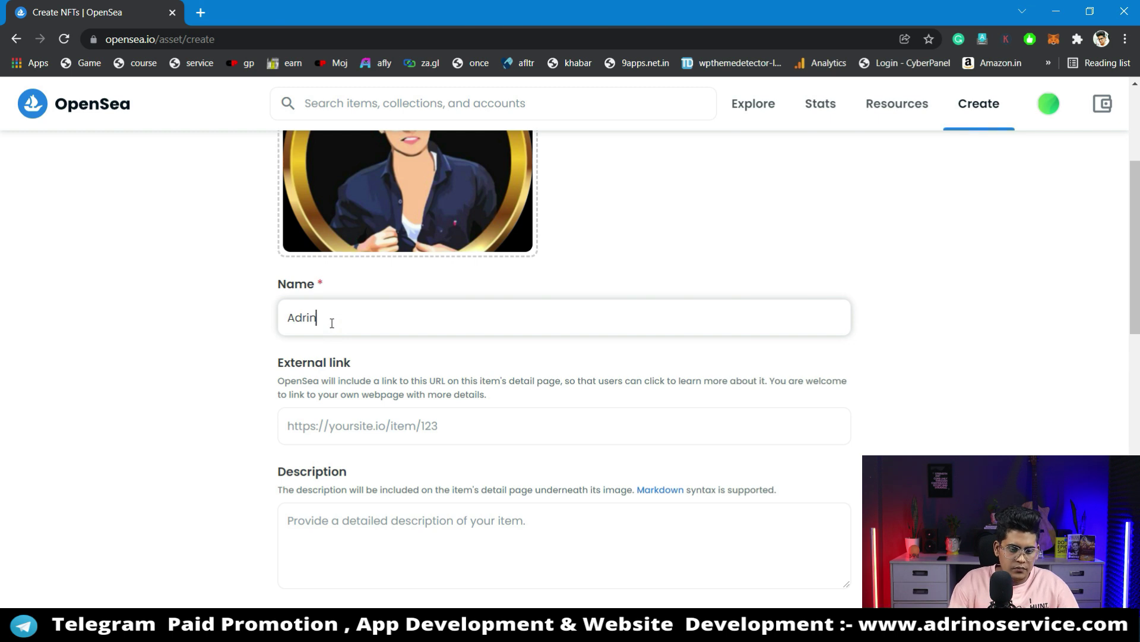
key(BackSpace)
key(BackSpace)
text(mrit Adrino Logo)
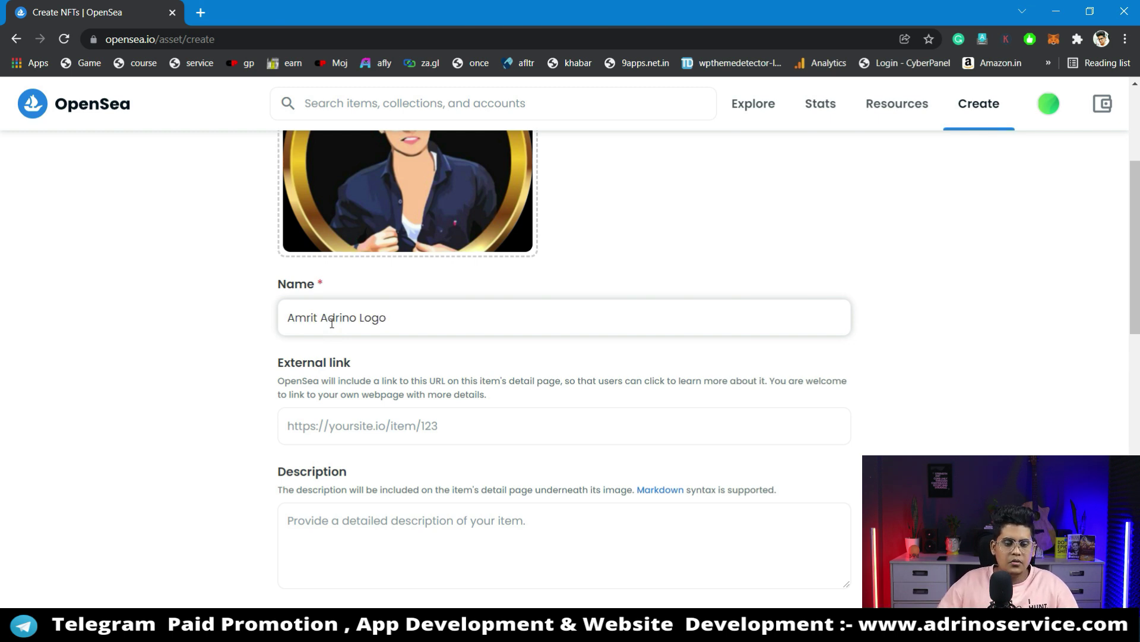
scroll(332, 322, up, 4)
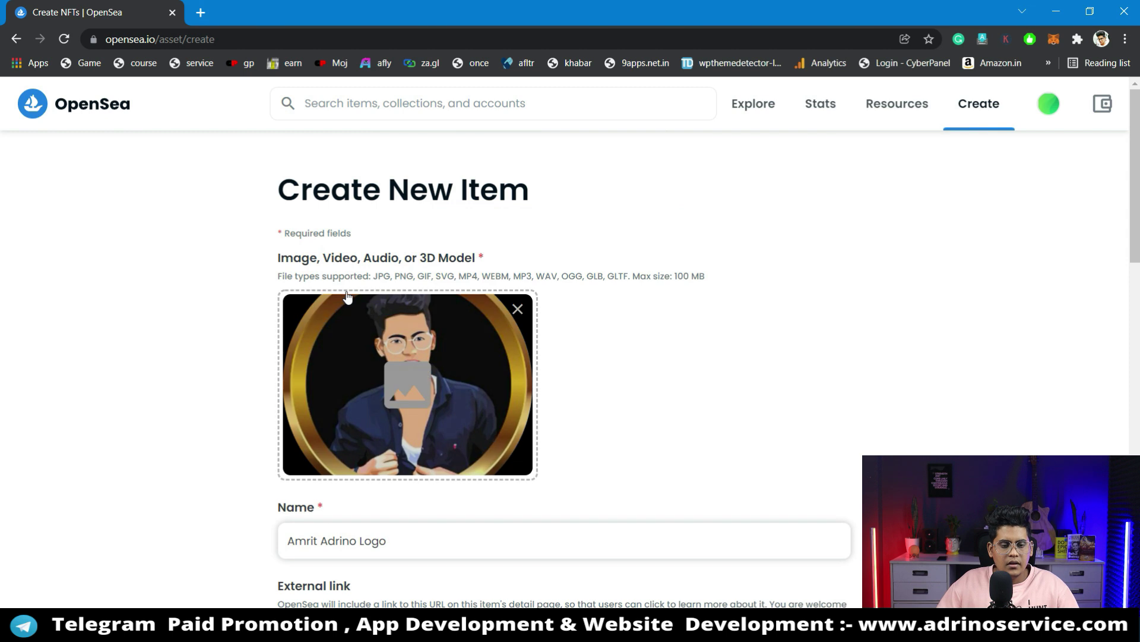
scroll(493, 365, down, 3)
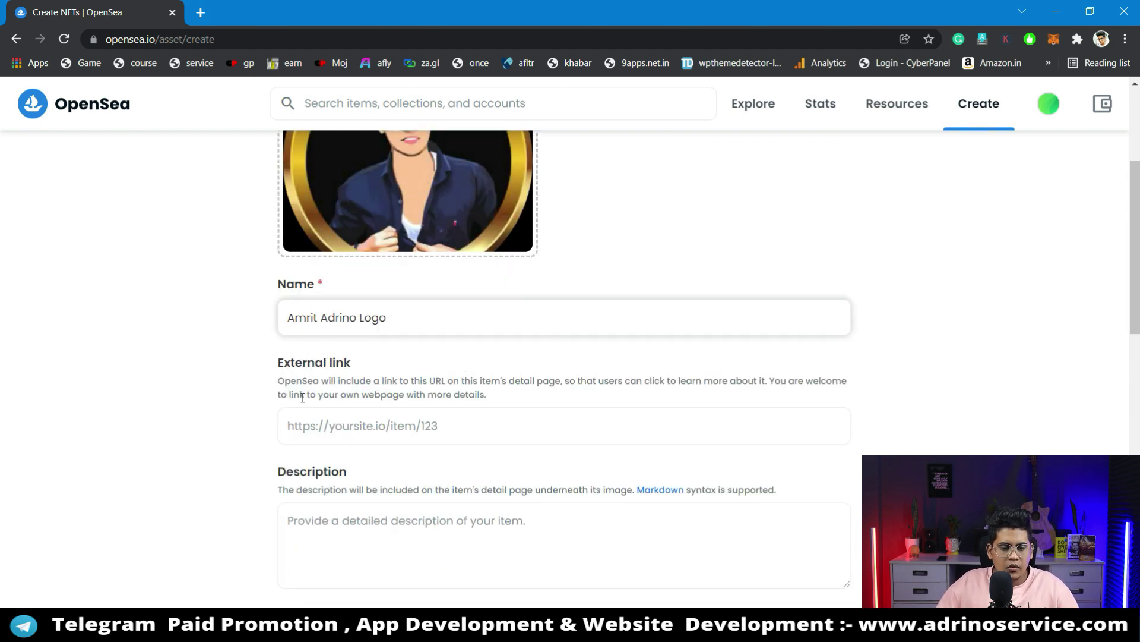
Set the External link to amritadrino.com, copied from a new browser tab
click(311, 426)
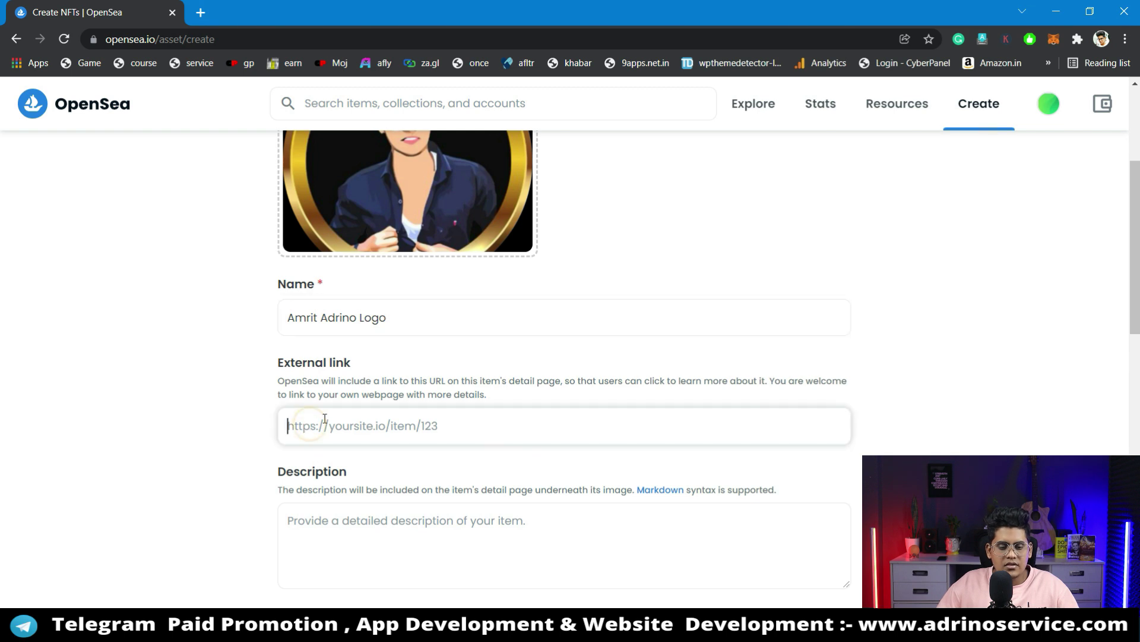
scroll(319, 403, up, 3)
scroll(327, 395, down, 1)
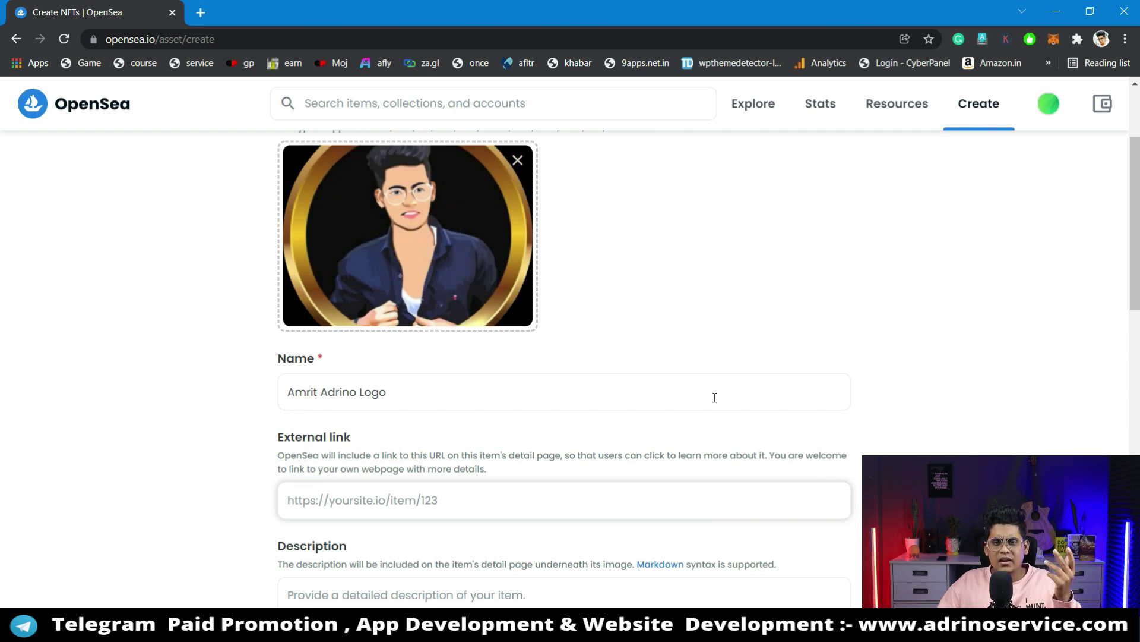
click(200, 12)
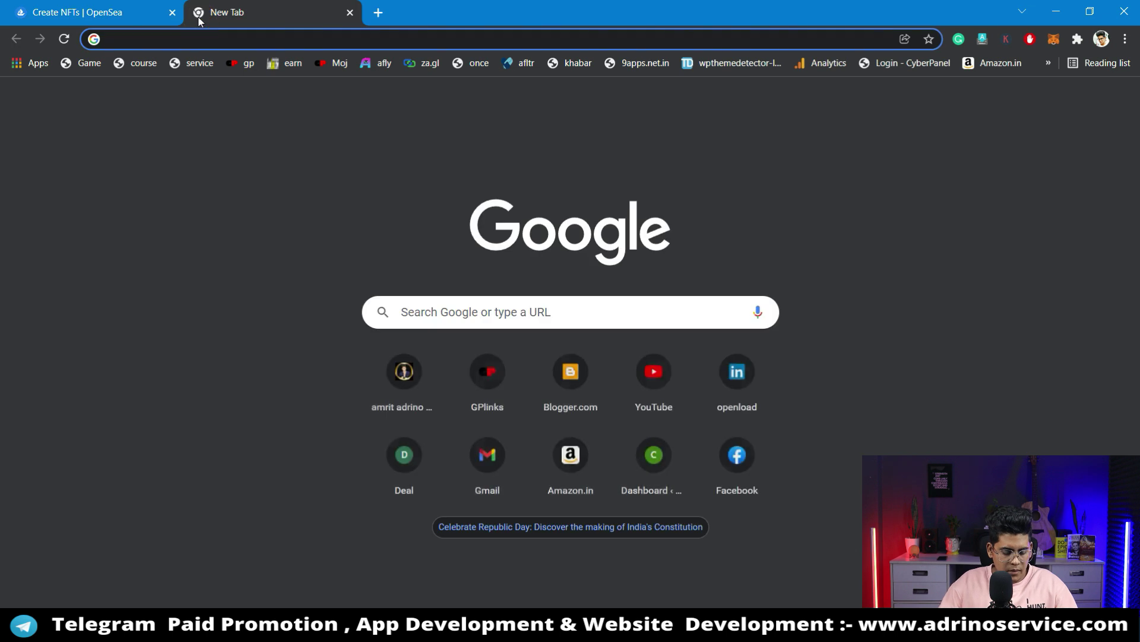
text(am)
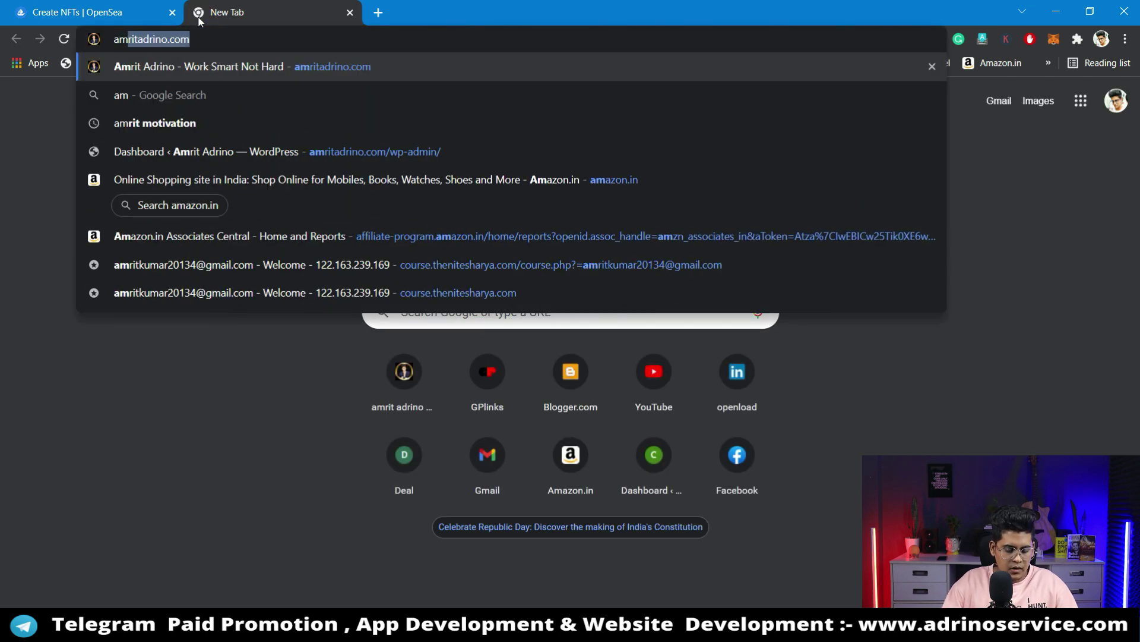
text(ritadrino.com)
key(ctrl+a)
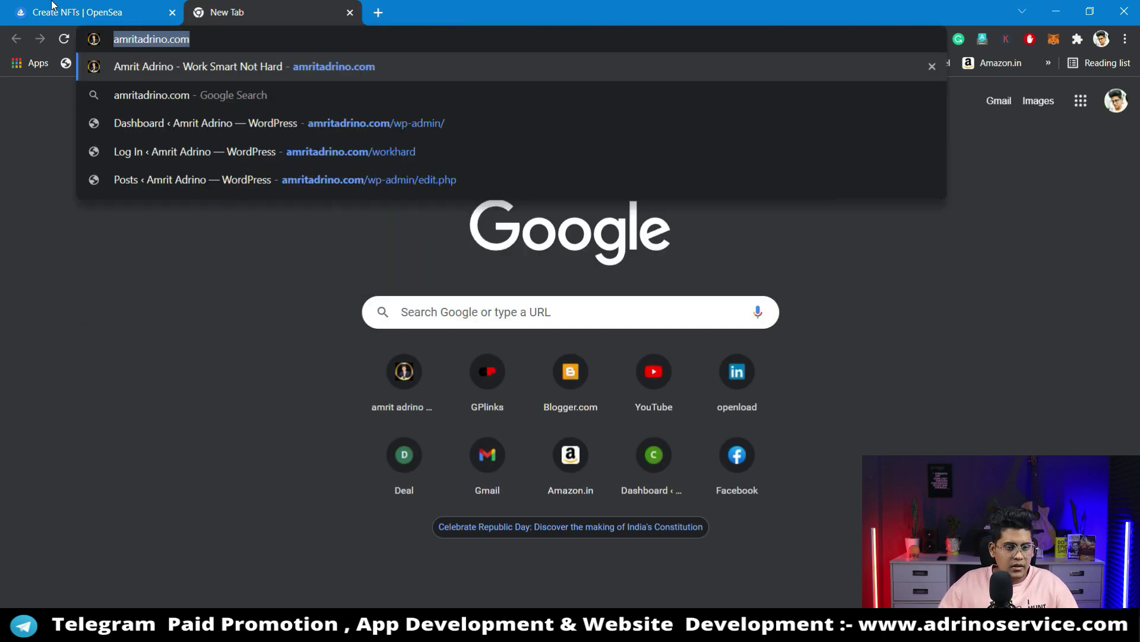
key(ctrl+c)
click(52, 6)
key(ctrl+v)
scroll(417, 525, down, 2)
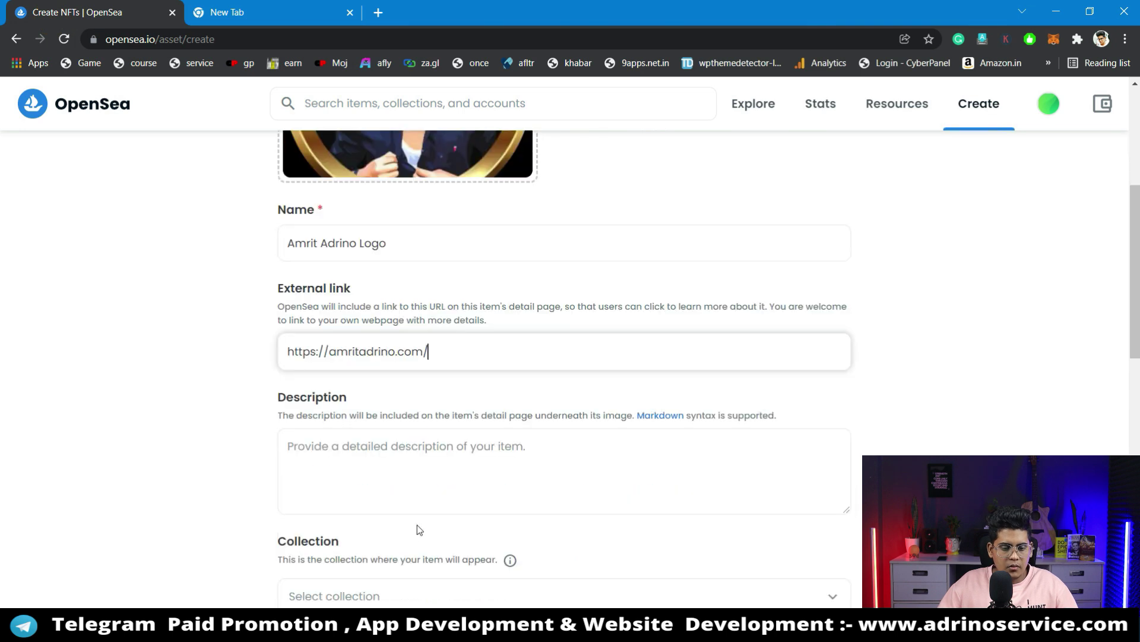
click(377, 459)
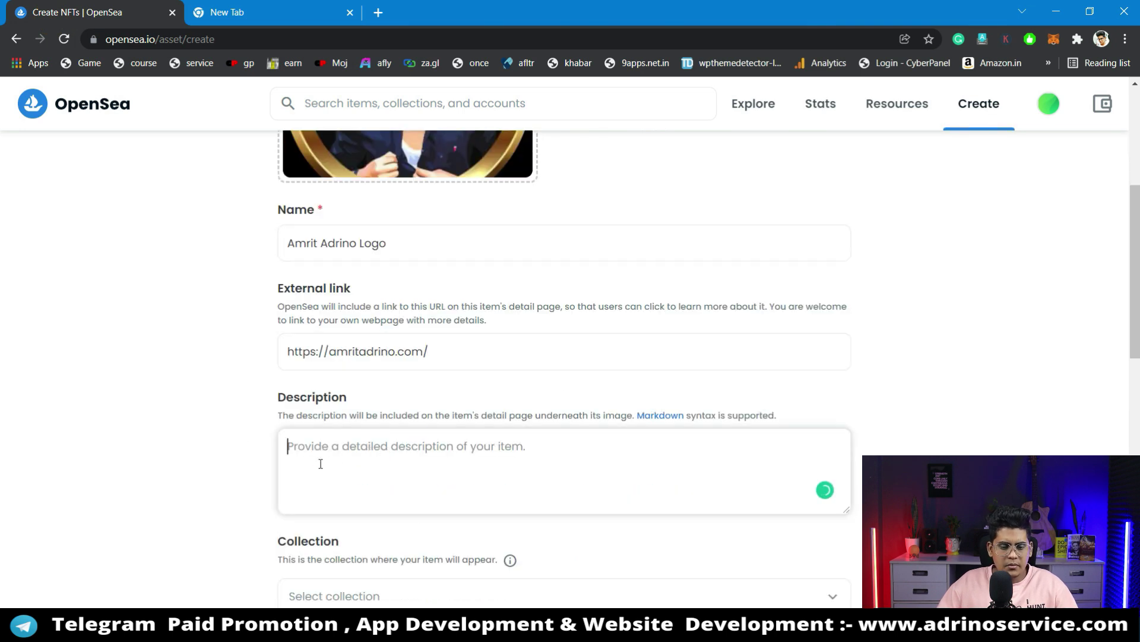
Enter the description 'Amrit Adrino Logo' and check the empty collection list
text(Amrit Adrino Logo)
scroll(344, 476, down, 2)
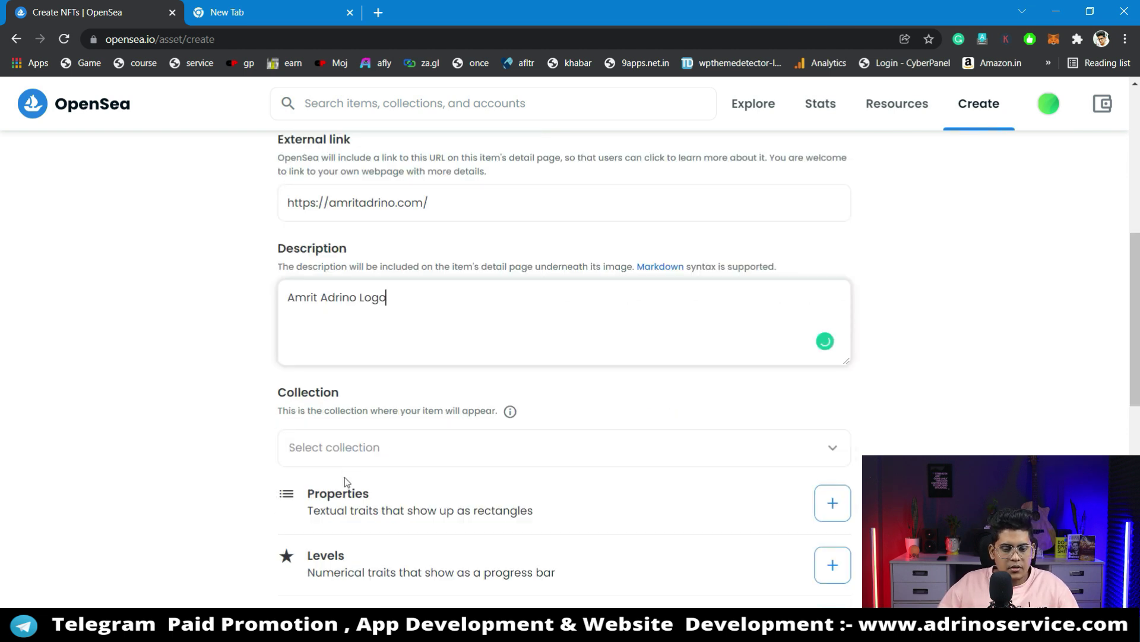
click(415, 448)
click(108, 420)
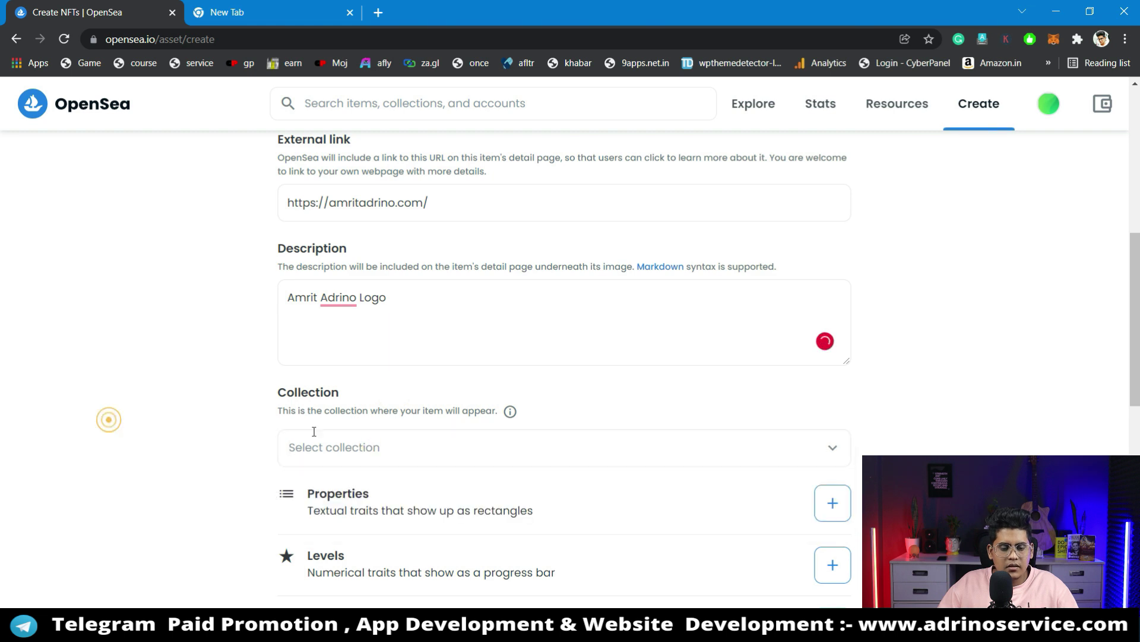
Switch on Unlockable Content for the item
scroll(313, 427, down, 3)
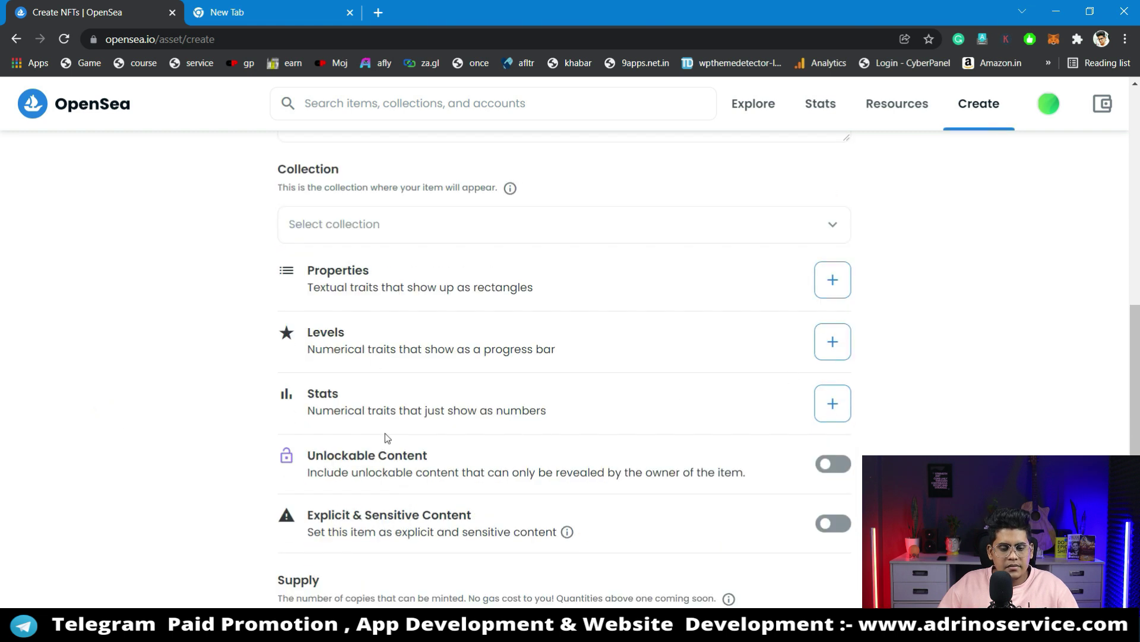
scroll(631, 466, down, 2)
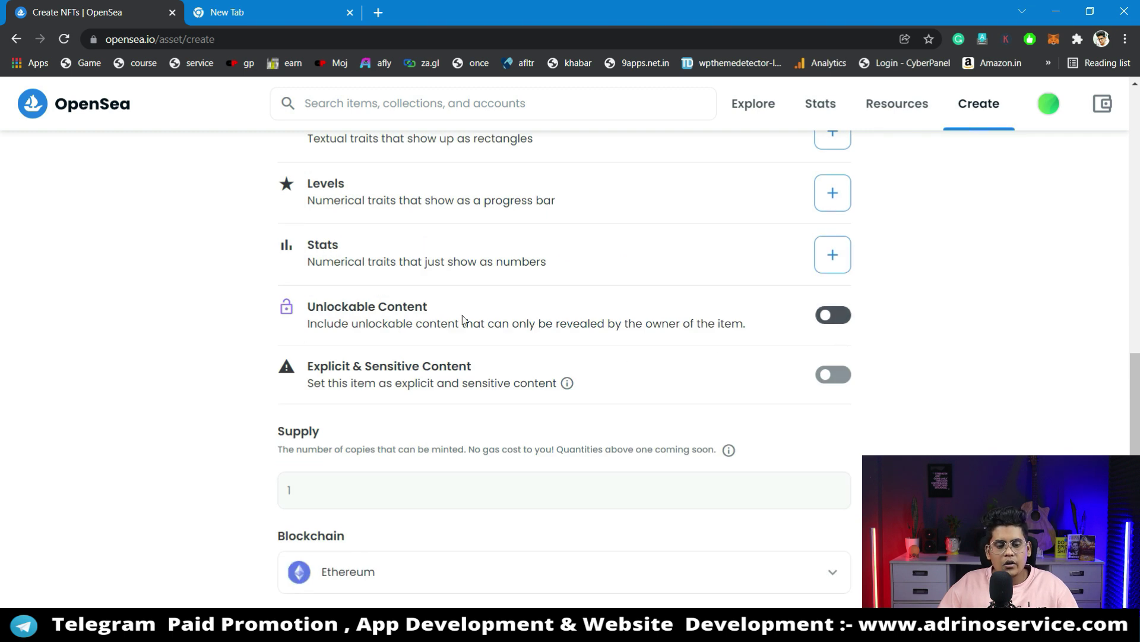
click(840, 316)
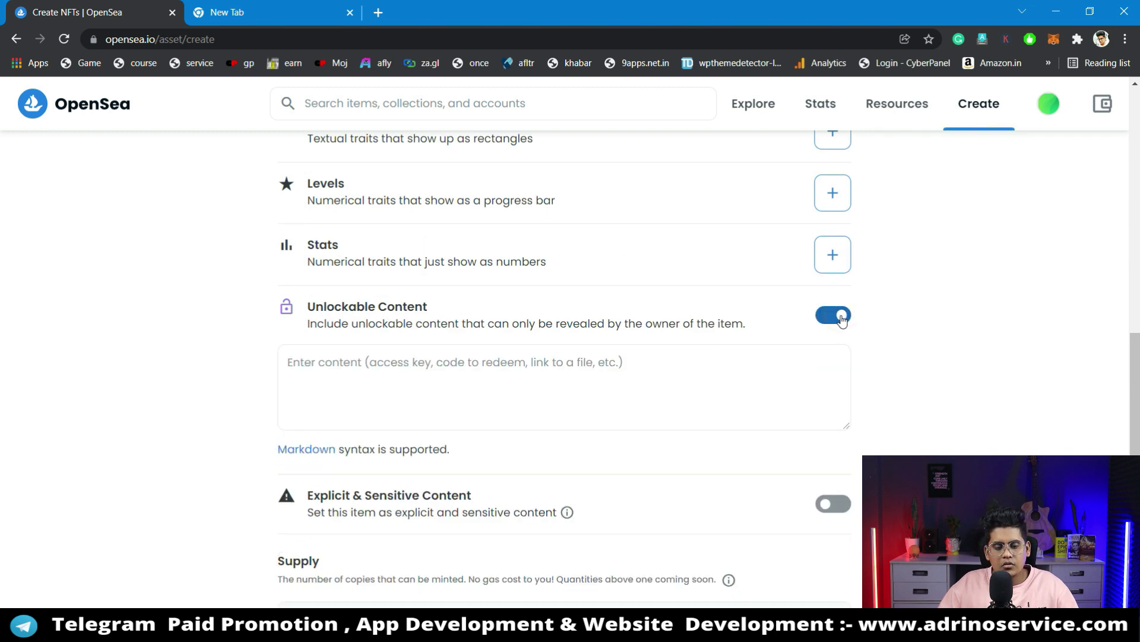
click(840, 317)
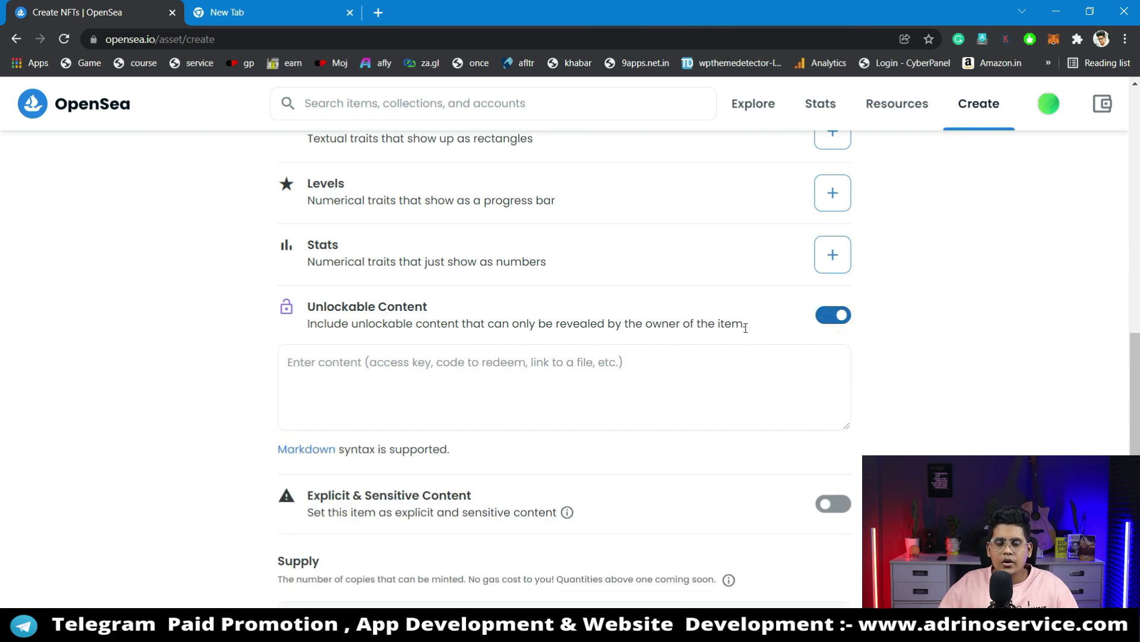
Scroll the form up and back down to the Supply and Blockchain section
scroll(828, 321, up, 15)
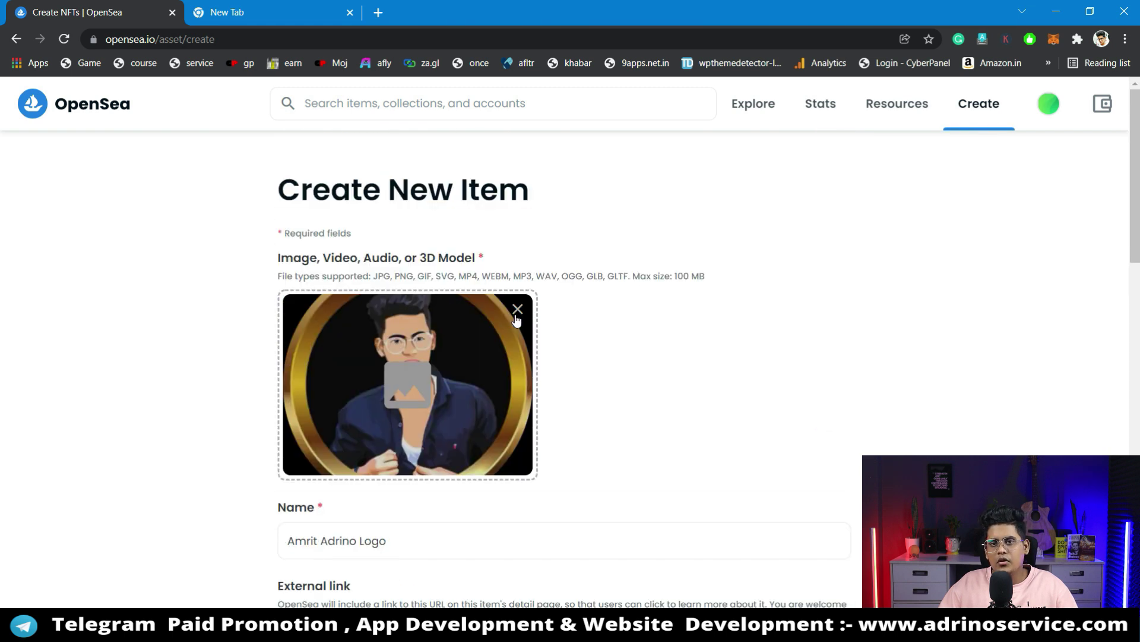
scroll(522, 317, down, 15)
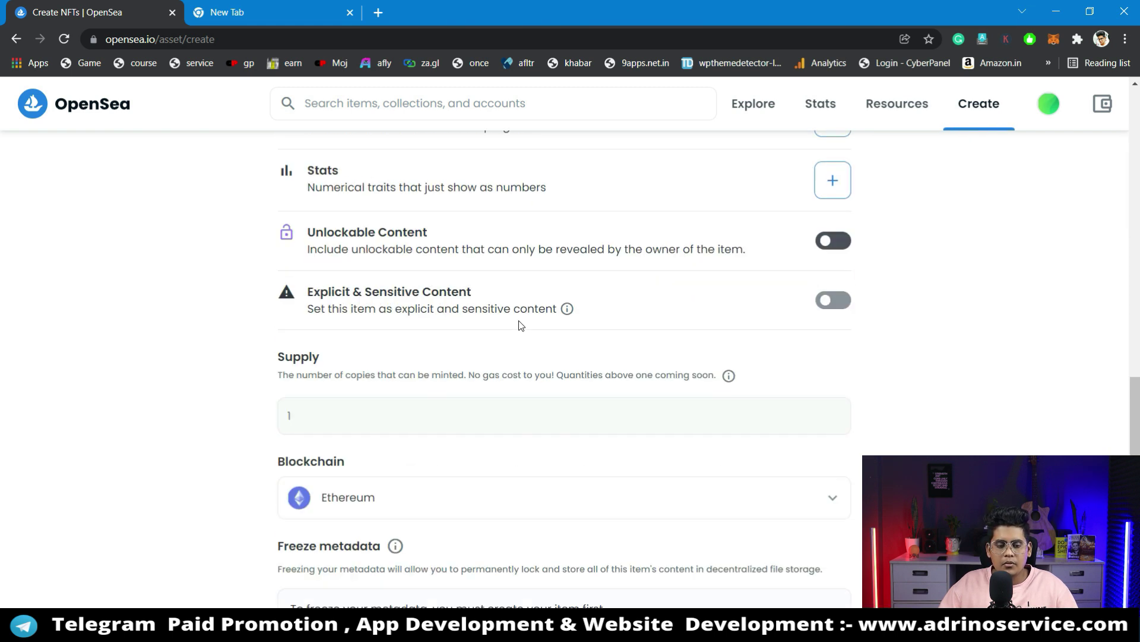
scroll(417, 440, down, 3)
scroll(414, 436, up, 6)
scroll(348, 300, up, 4)
scroll(369, 336, down, 6)
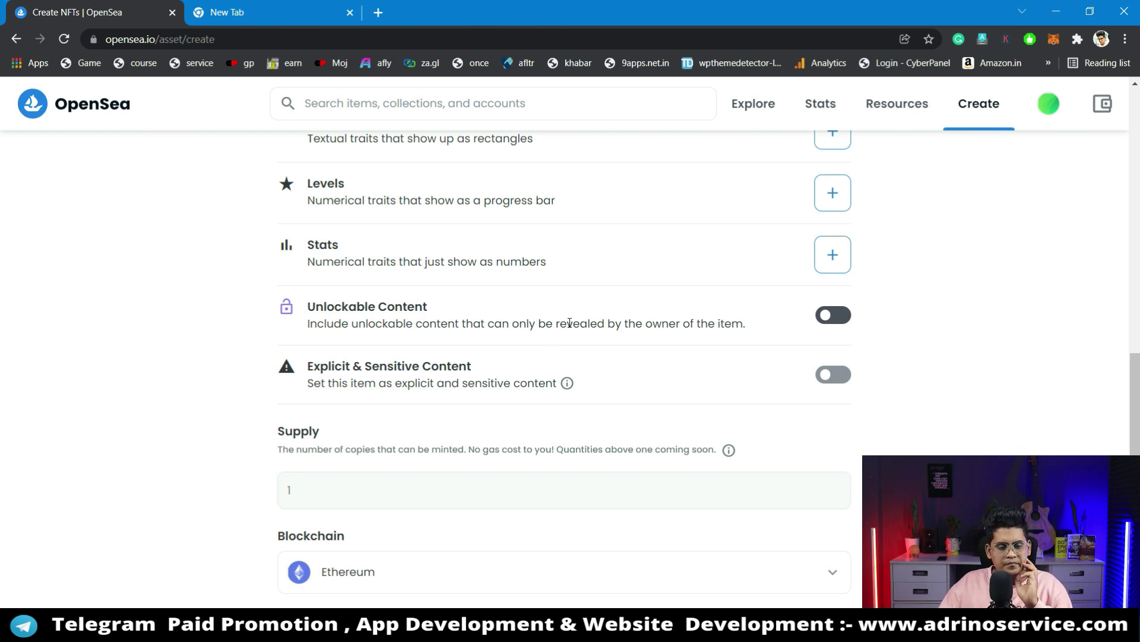
scroll(570, 323, down, 4)
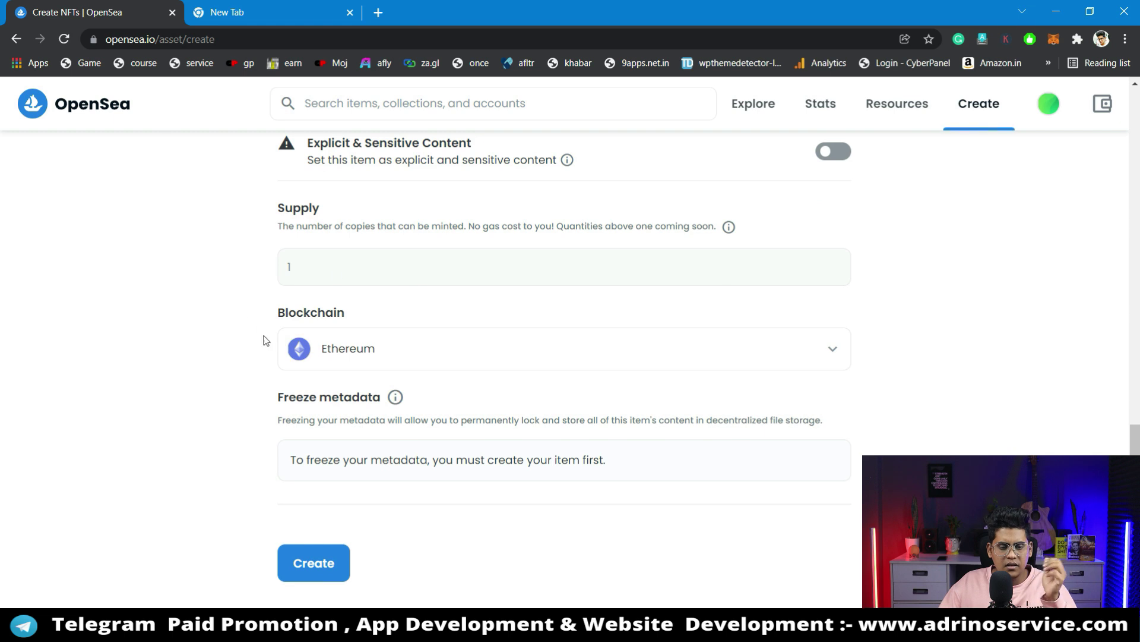
Review the blockchain options and choose Polygon instead of Ethereum
click(364, 353)
click(250, 300)
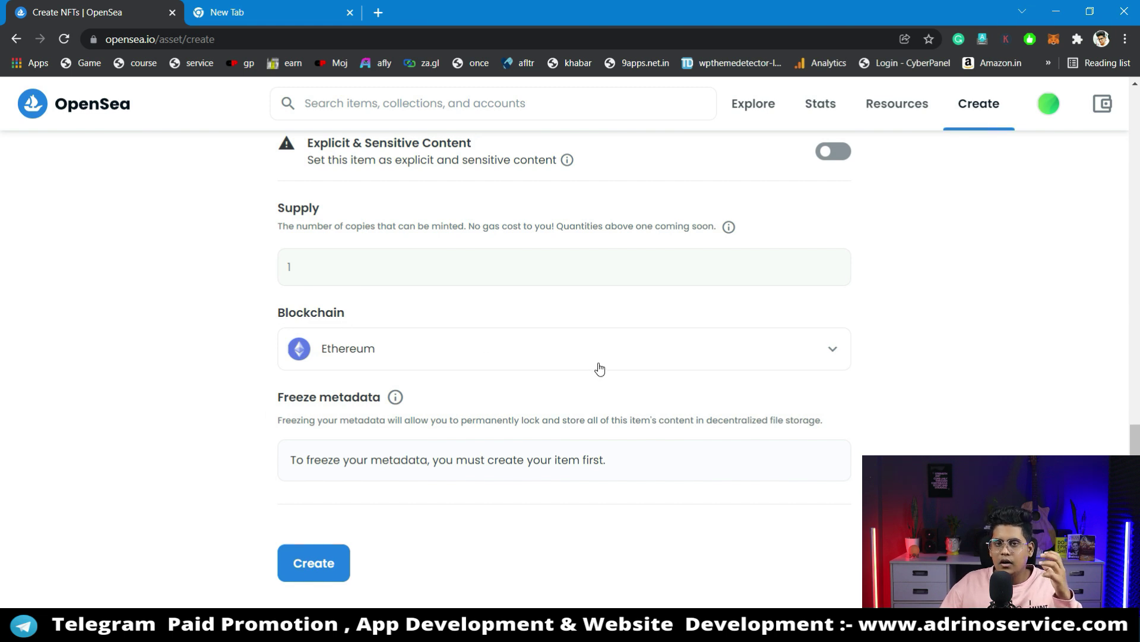
click(457, 361)
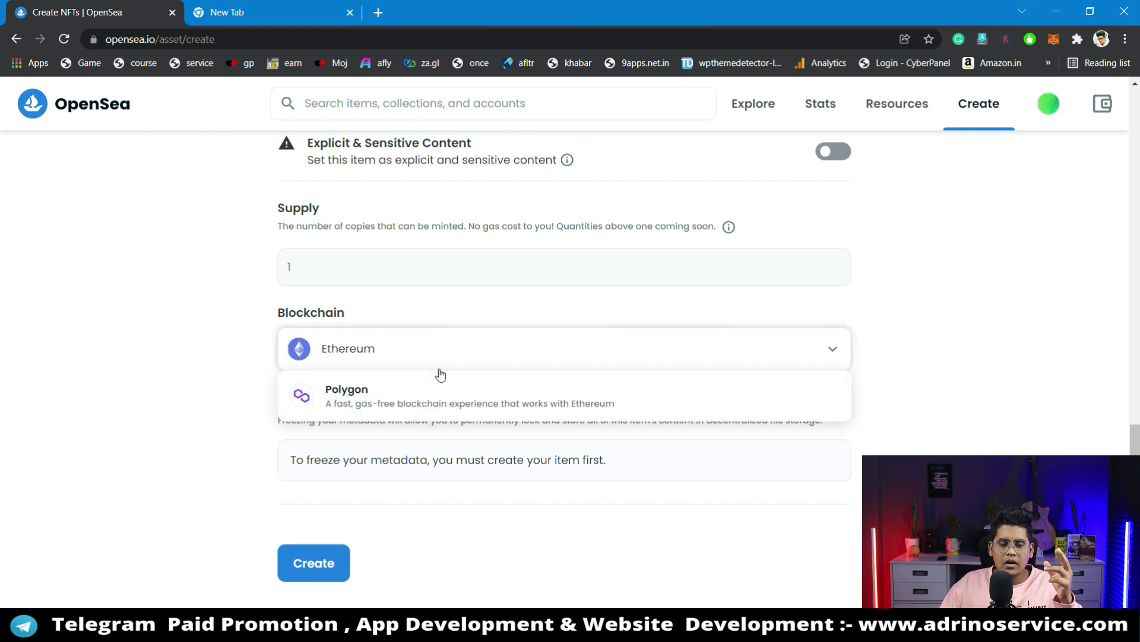
click(441, 360)
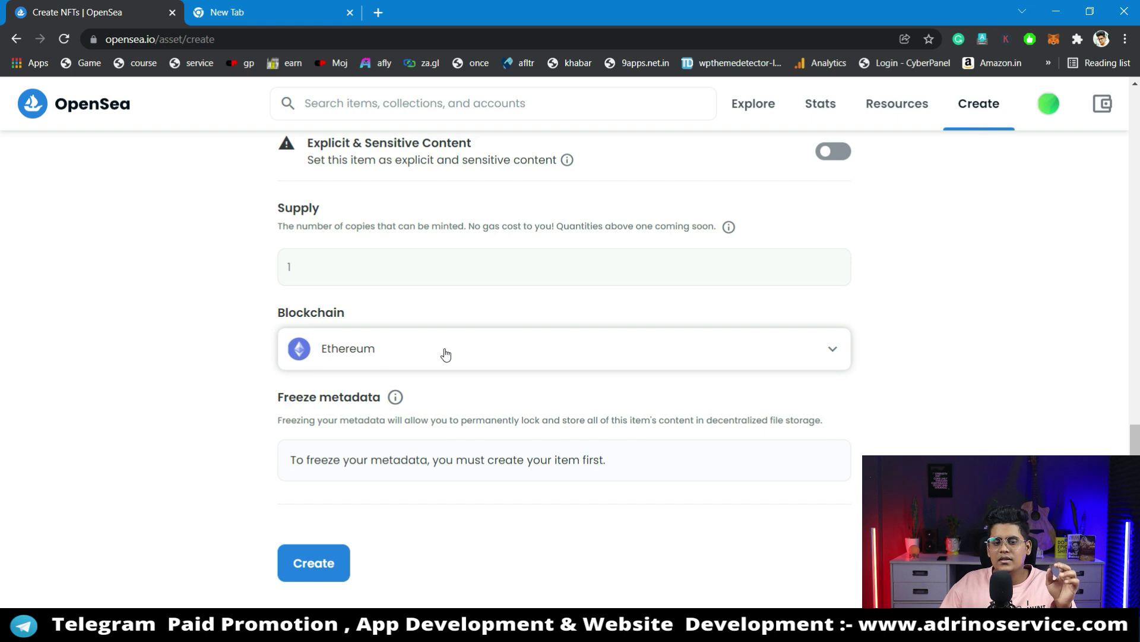
scroll(366, 246, up, 2)
scroll(369, 252, up, 3)
scroll(369, 252, down, 3)
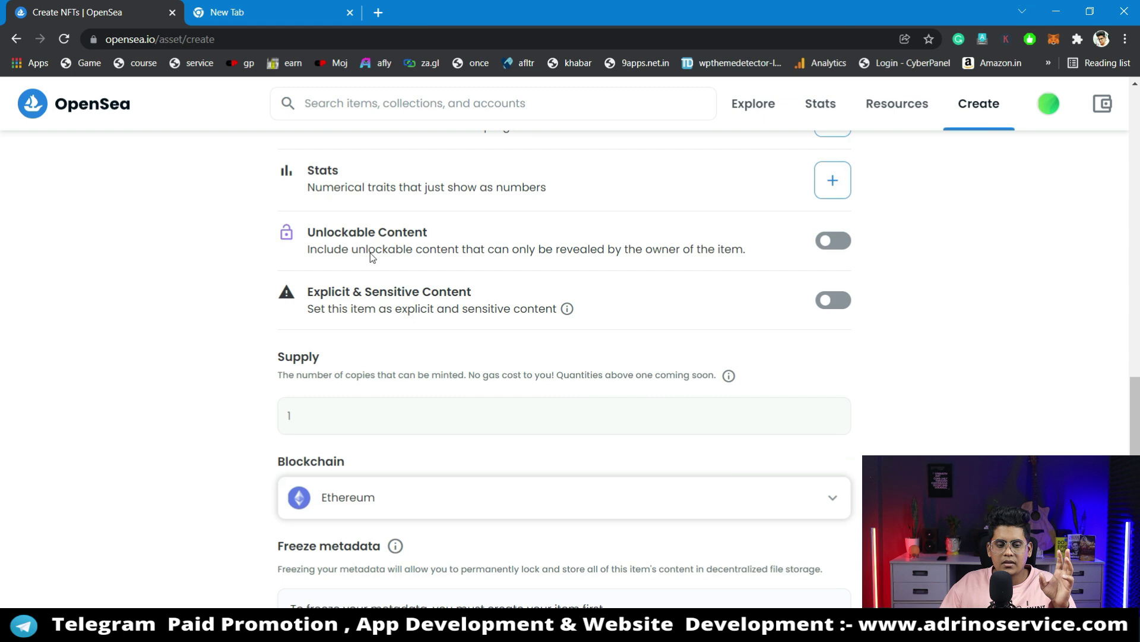
scroll(369, 252, down, 2)
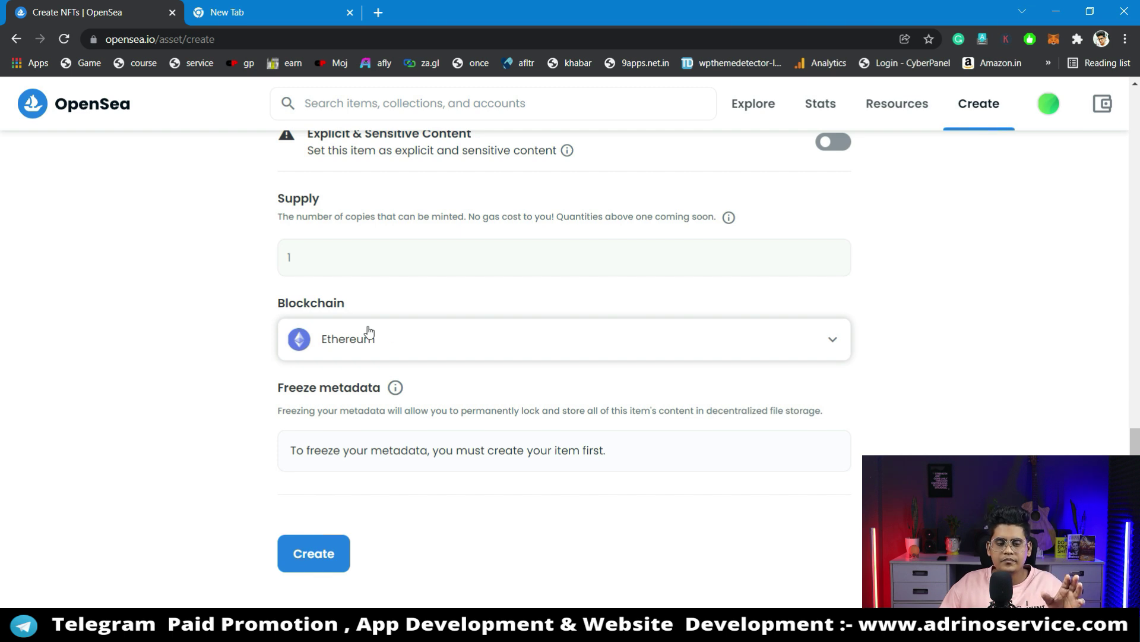
click(474, 336)
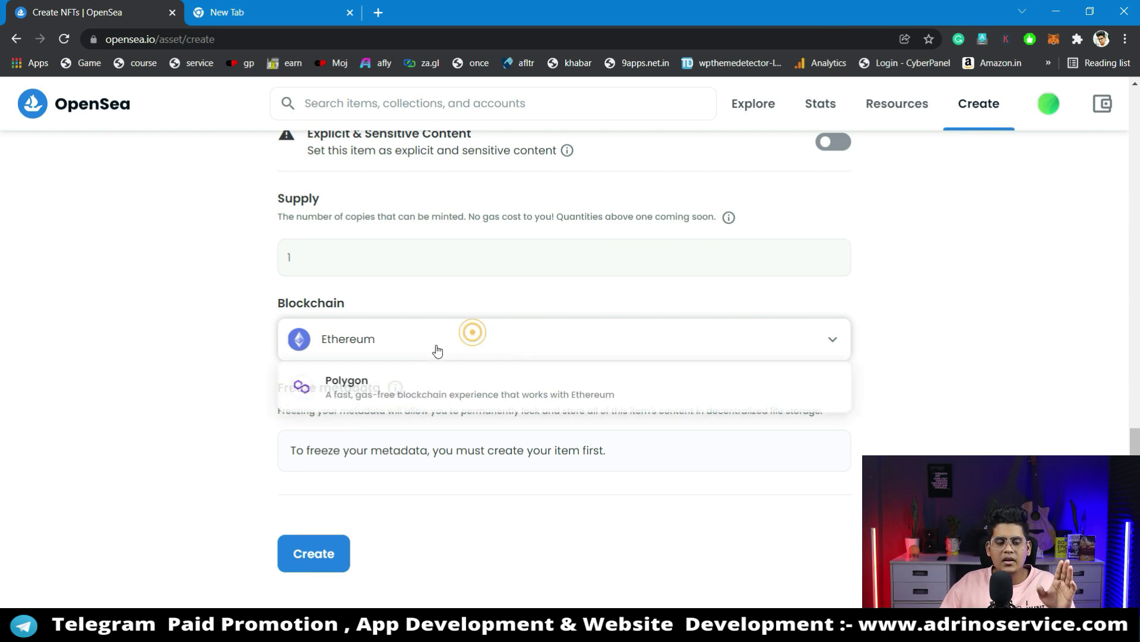
click(368, 380)
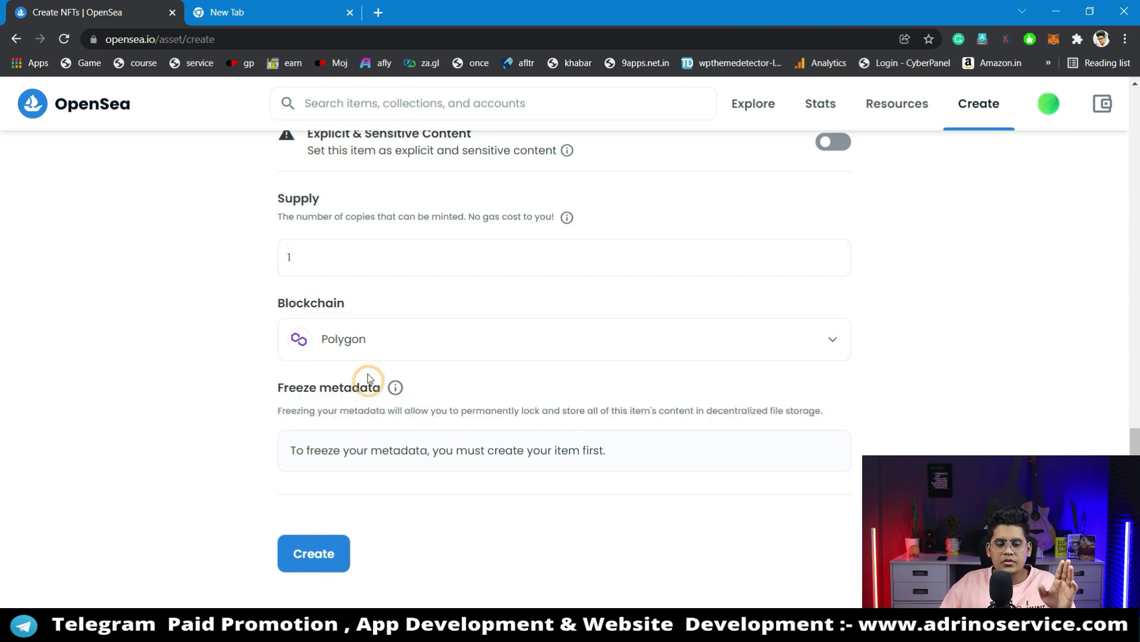
Create the Amrit Adrino Logo NFT, close the confirmation, and start selling it
click(302, 554)
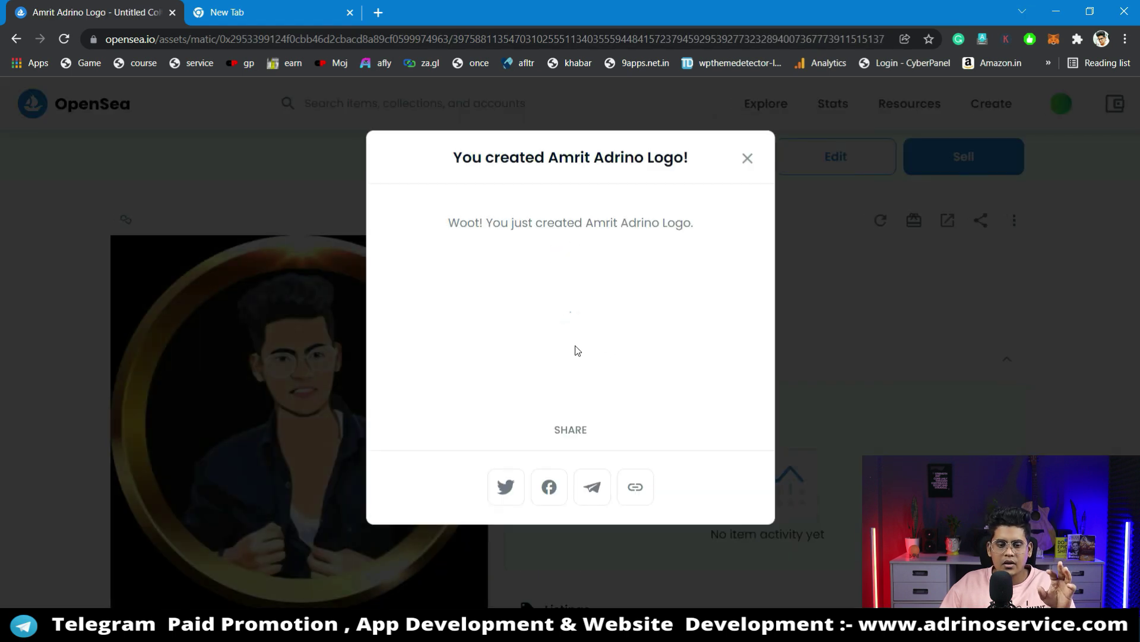
click(750, 159)
scroll(829, 249, down, 9)
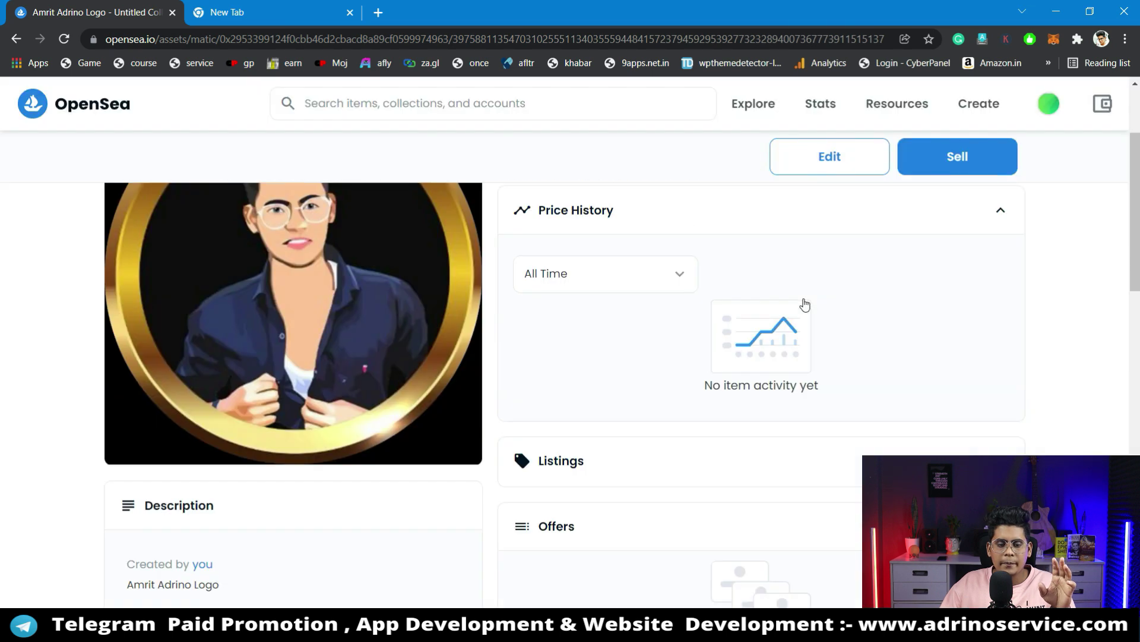
scroll(802, 313, up, 4)
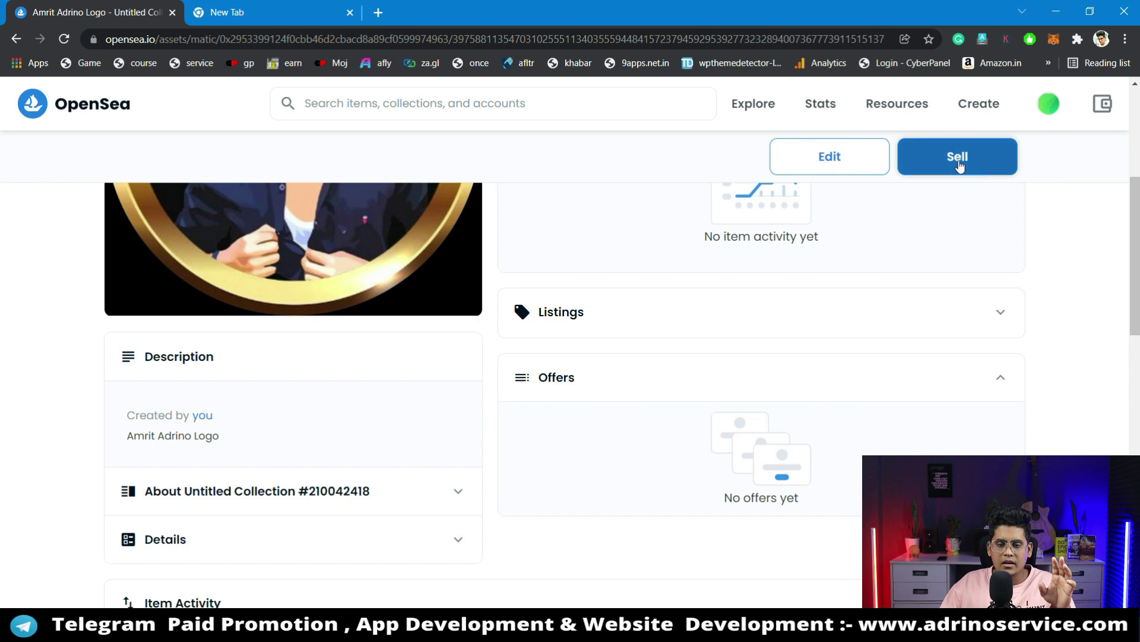
click(958, 159)
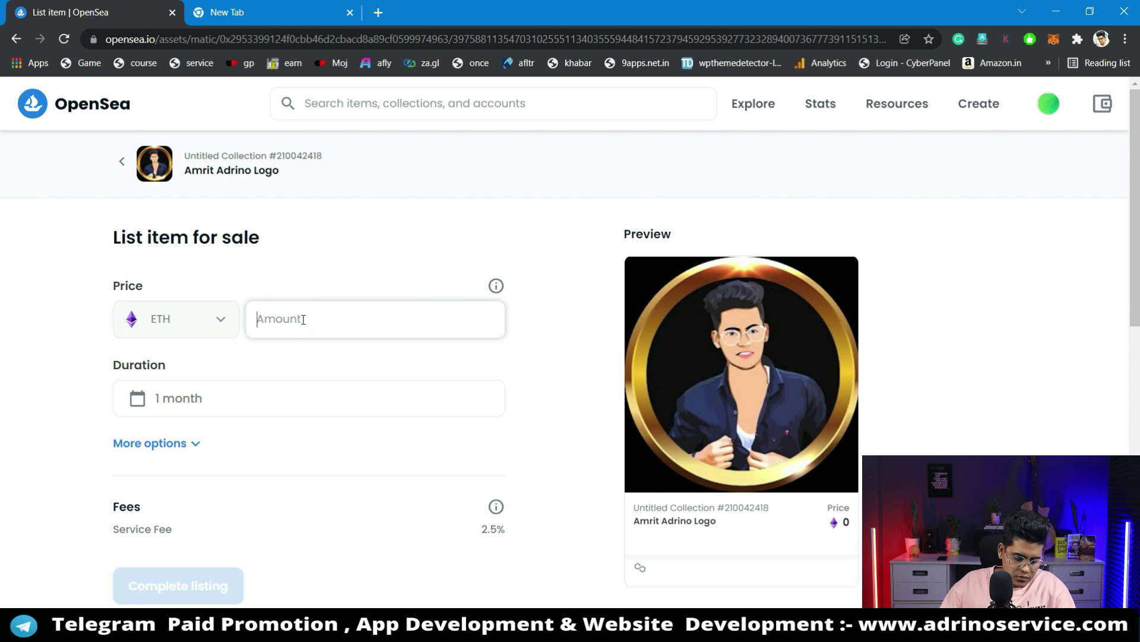
Enter a listing price of 0.02 ETH
text(0,)
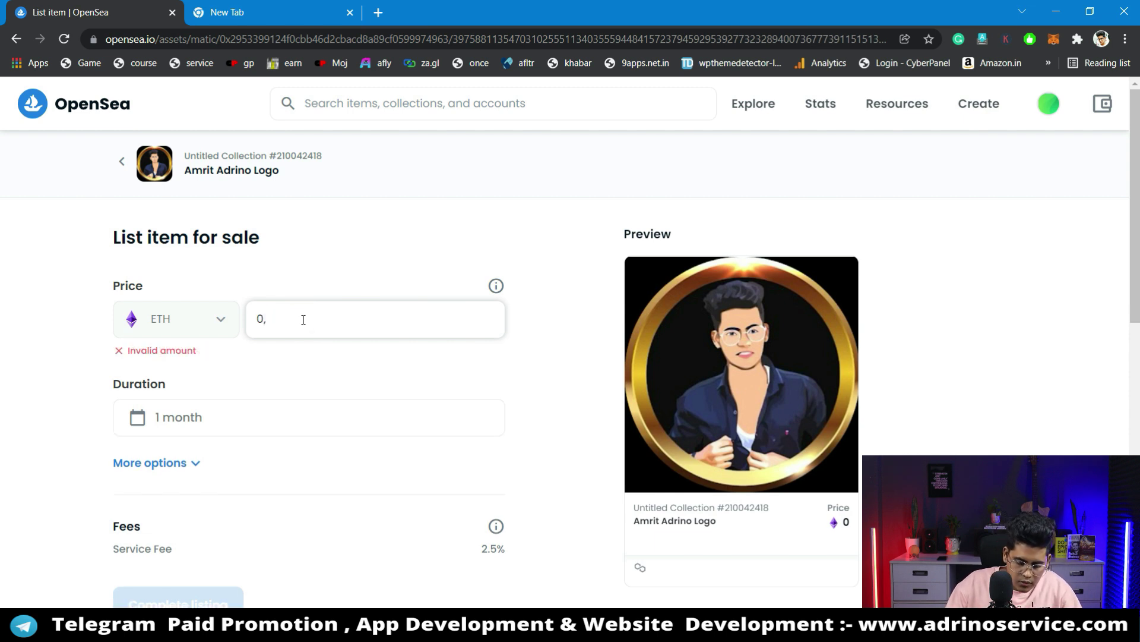
key(BackSpace)
text(.2)
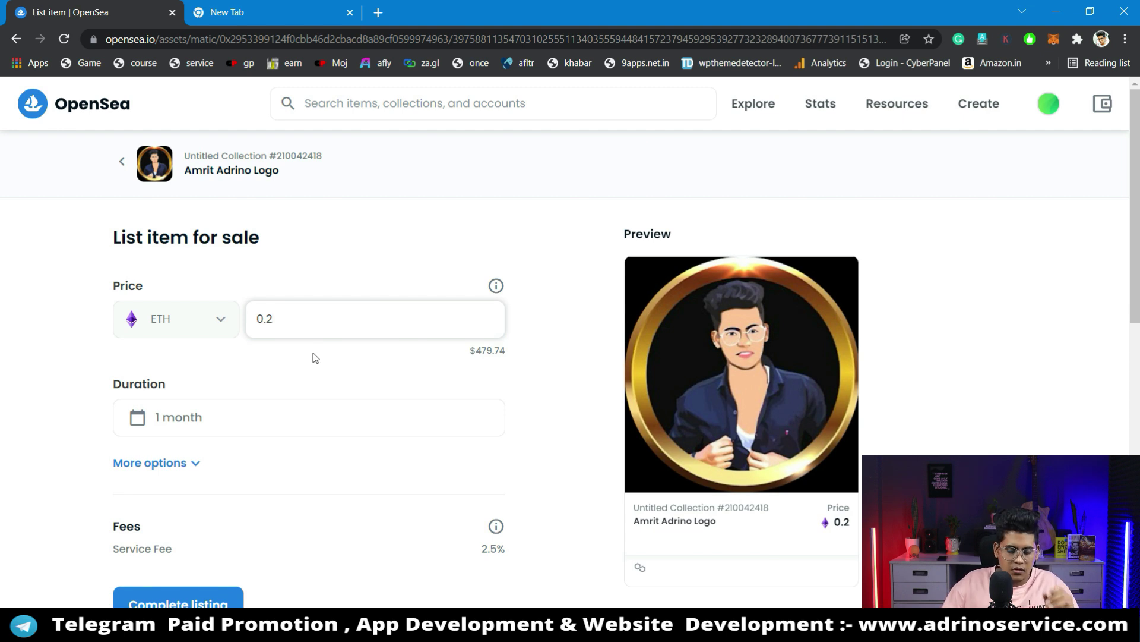
key(BackSpace)
text(02)
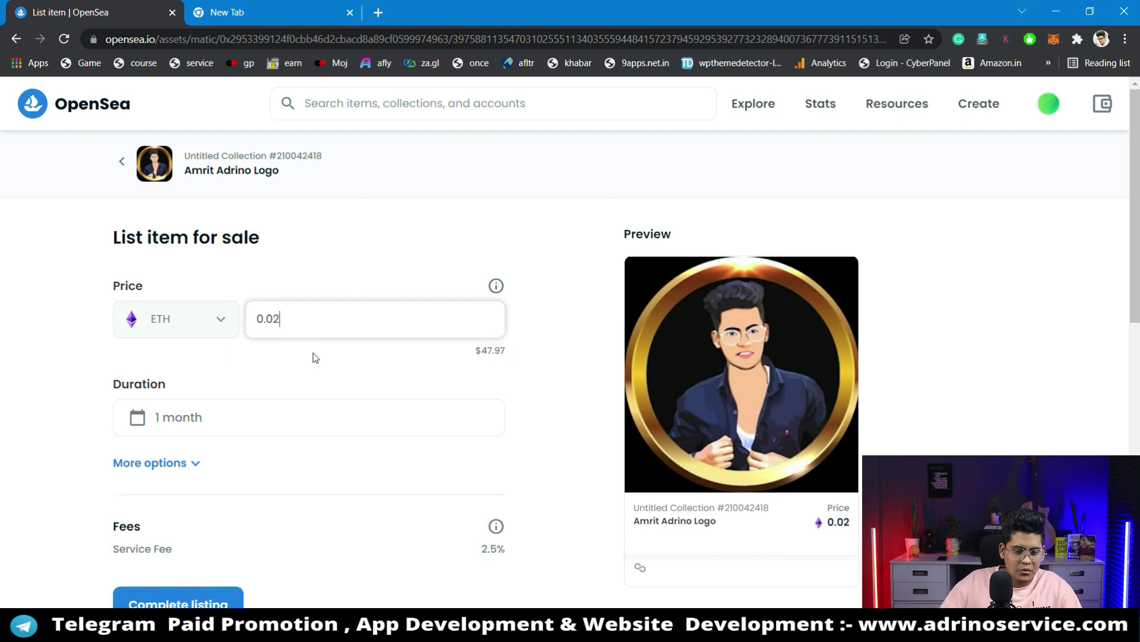
click(317, 357)
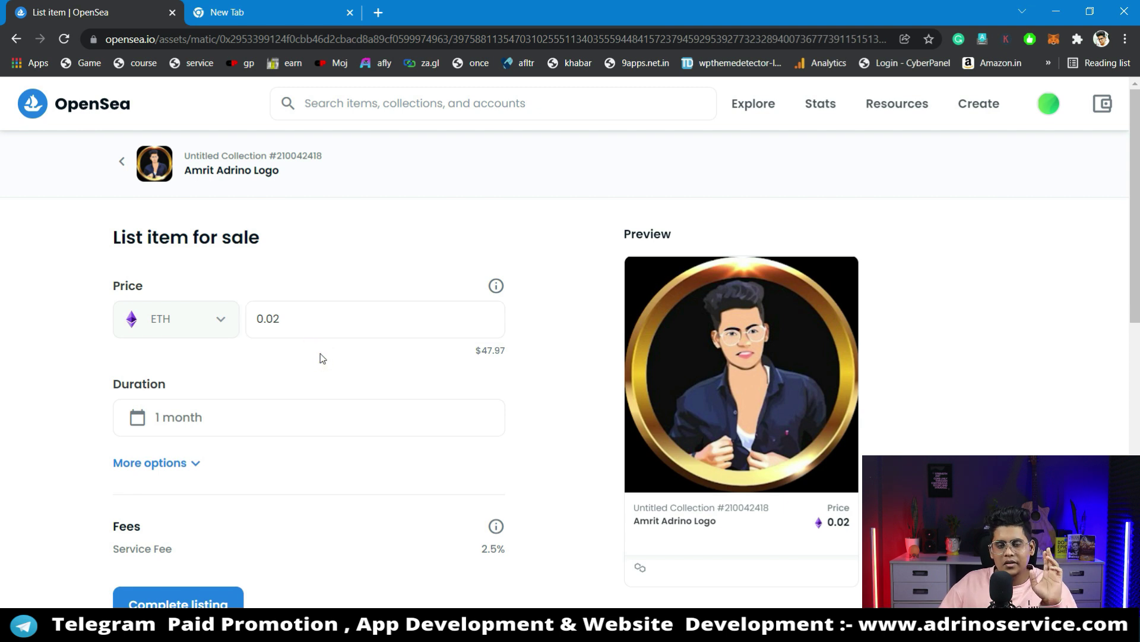
double_click(474, 356)
click(476, 364)
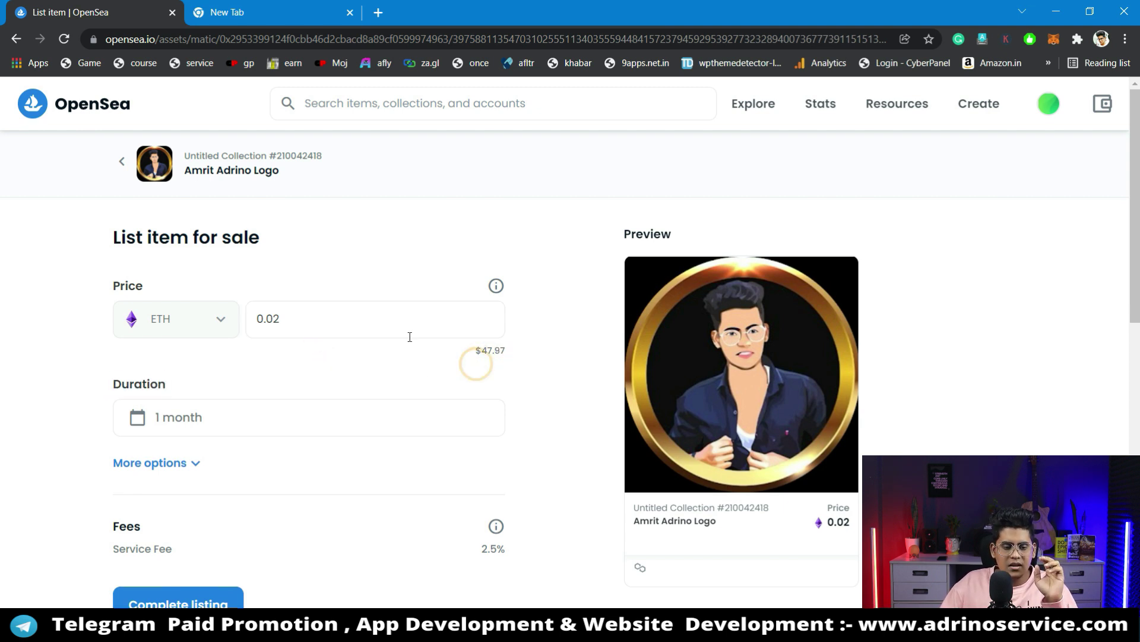
scroll(411, 336, down, 2)
scroll(407, 349, up, 1)
Keep the one-month duration and submit the listing
click(183, 340)
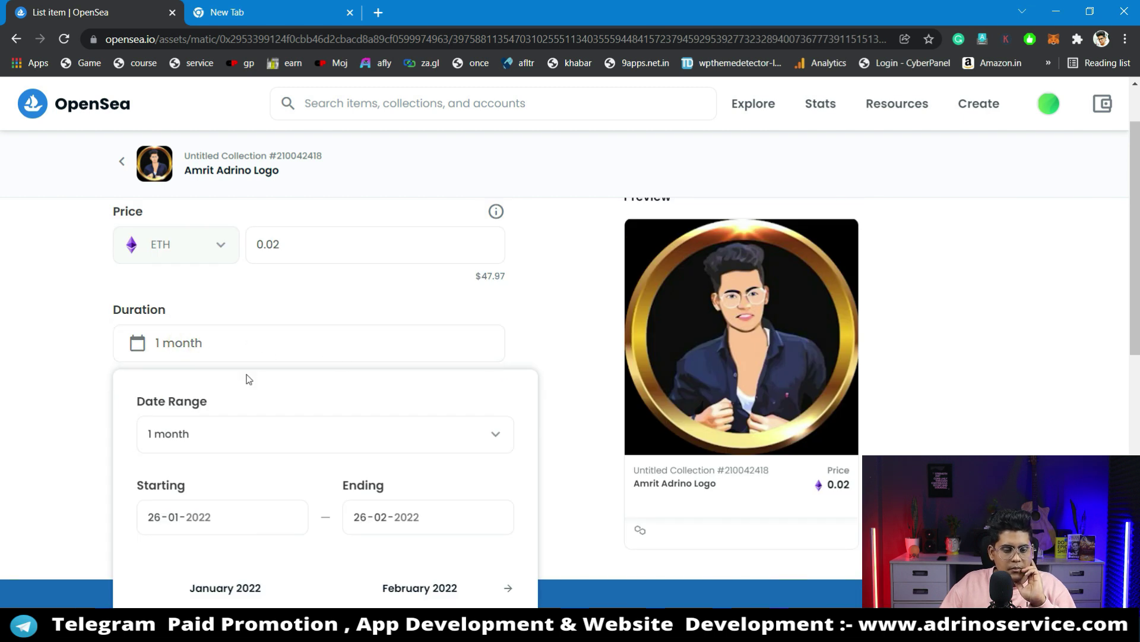
click(256, 348)
click(48, 349)
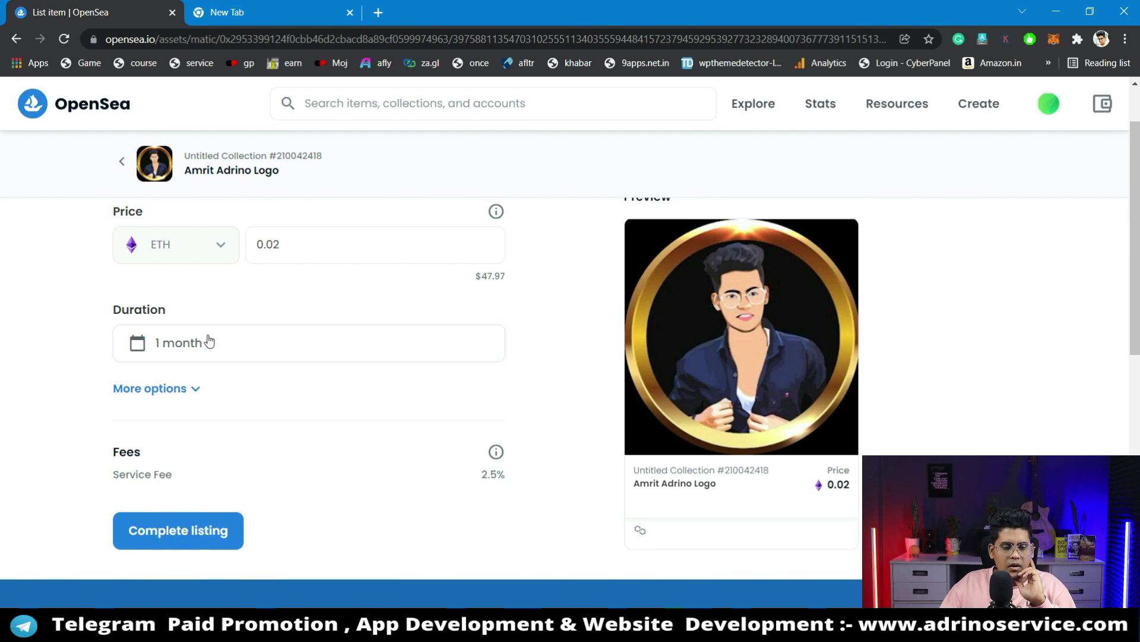
click(216, 538)
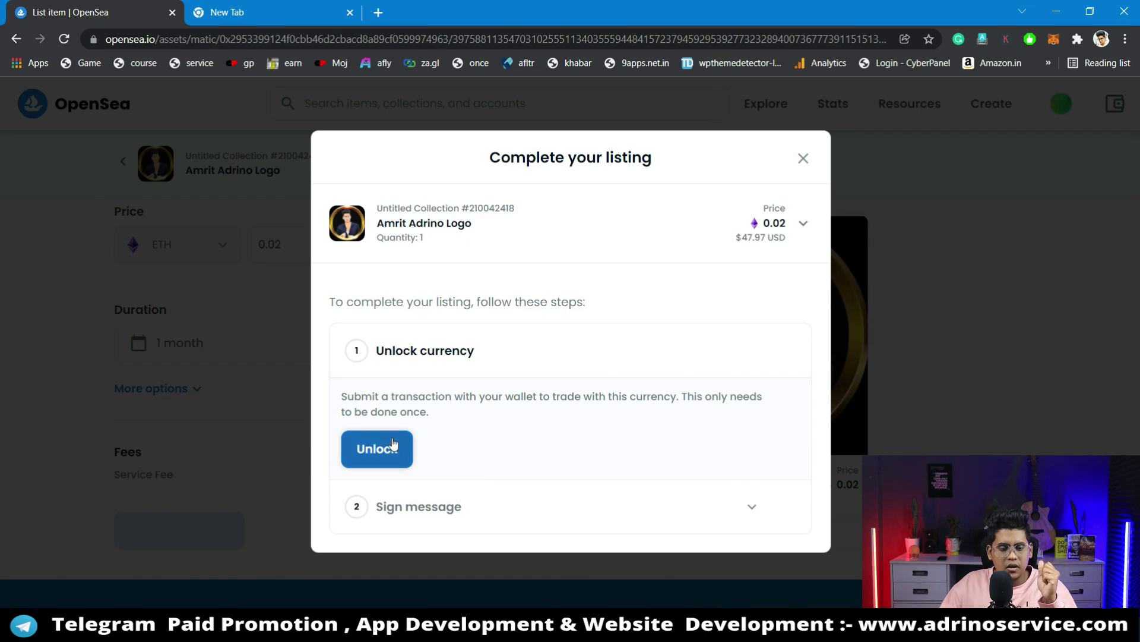
Unlock the currency and sign the listing message in MetaMask to list the NFT
click(387, 454)
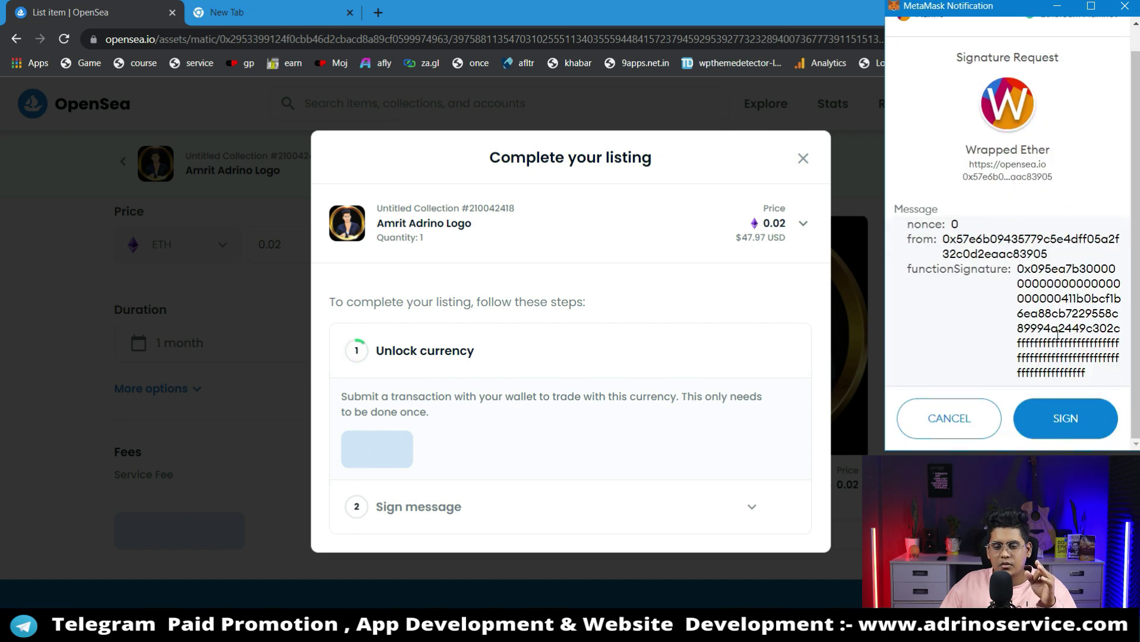
click(1078, 429)
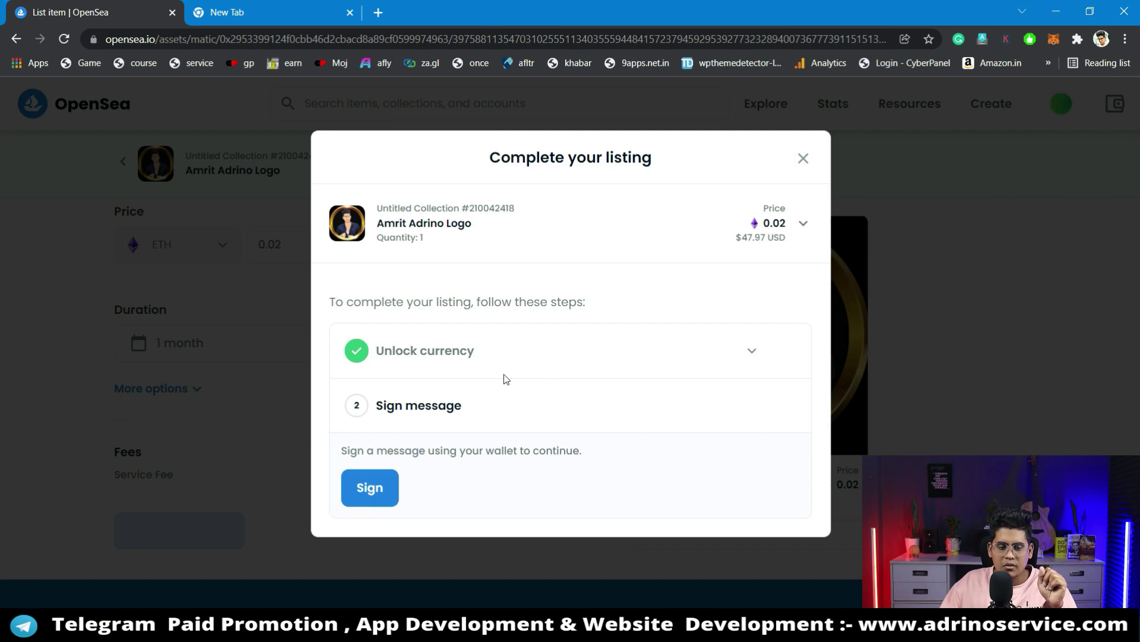
click(372, 491)
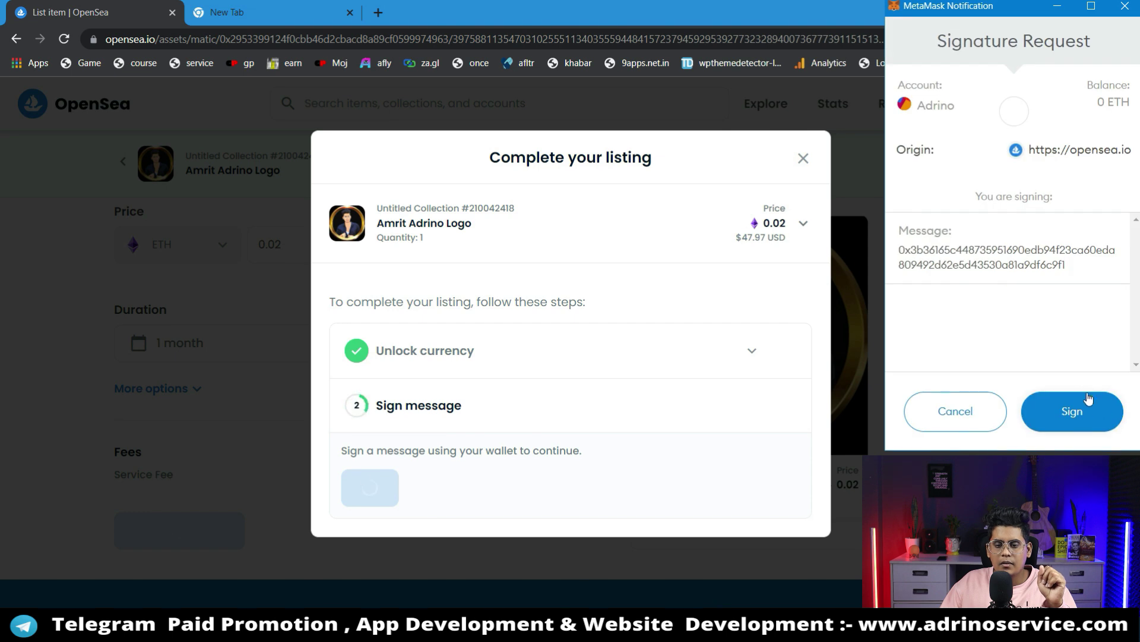
double_click(907, 250)
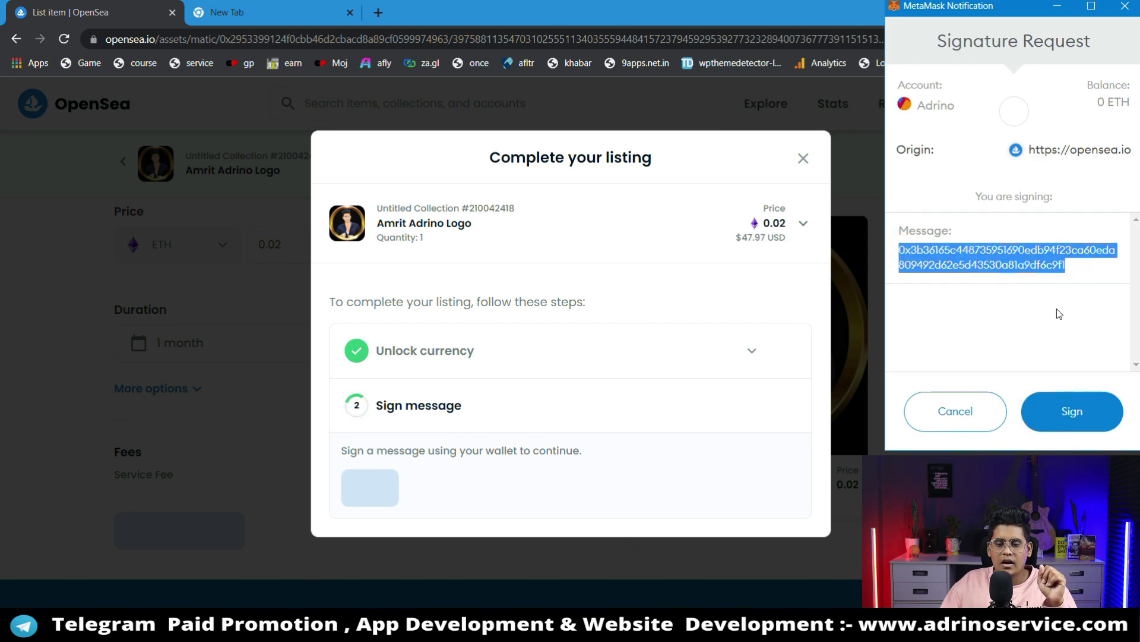
click(1114, 426)
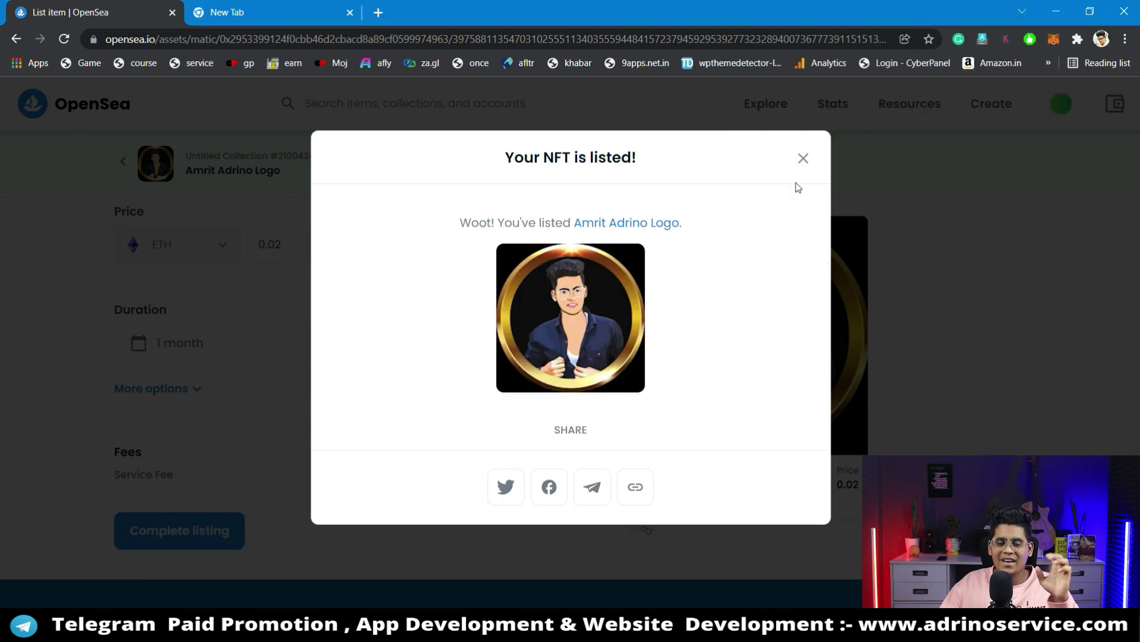
Dismiss the 'Your NFT is listed!' confirmation and check the Amrit Adrino Logo title on its item page
click(806, 160)
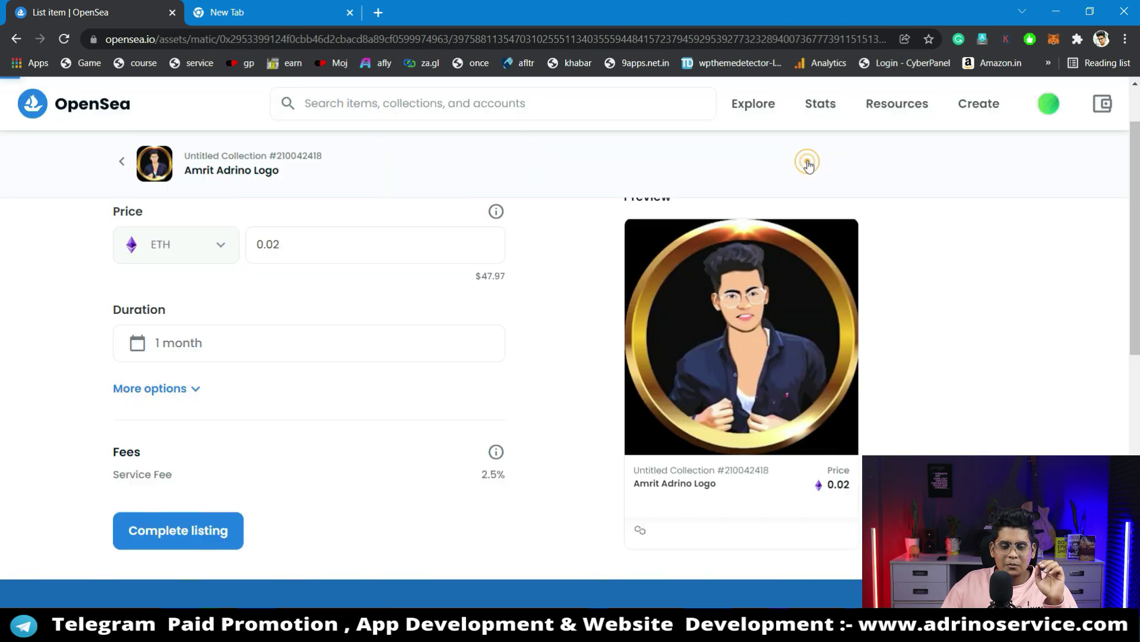
scroll(799, 285, down, 3)
scroll(802, 293, up, 3)
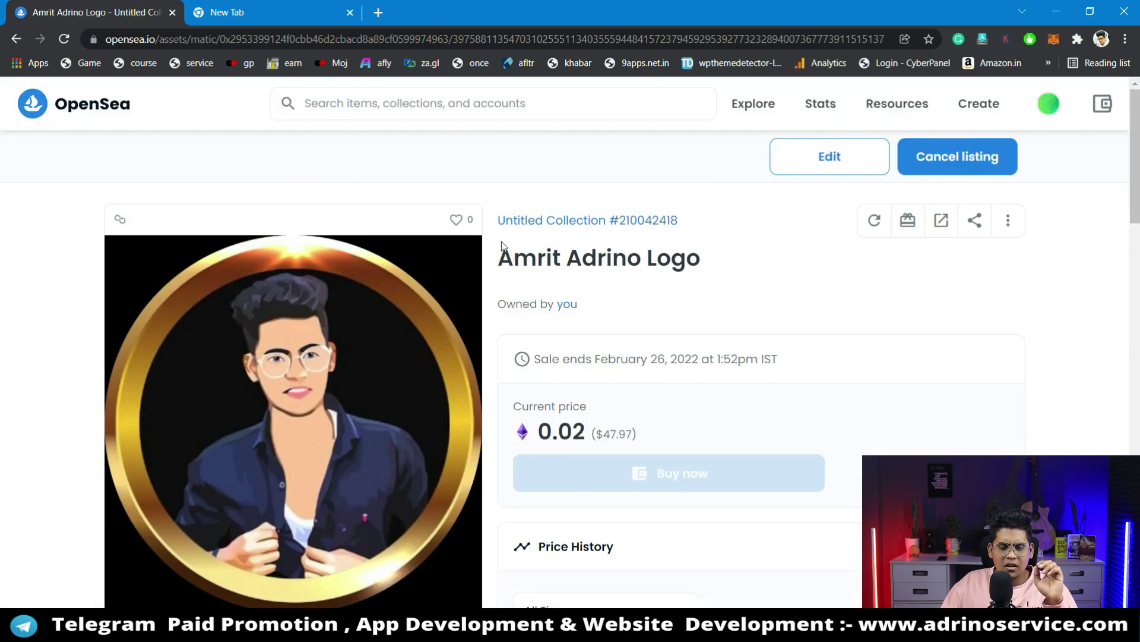
drag(500, 254, 711, 268)
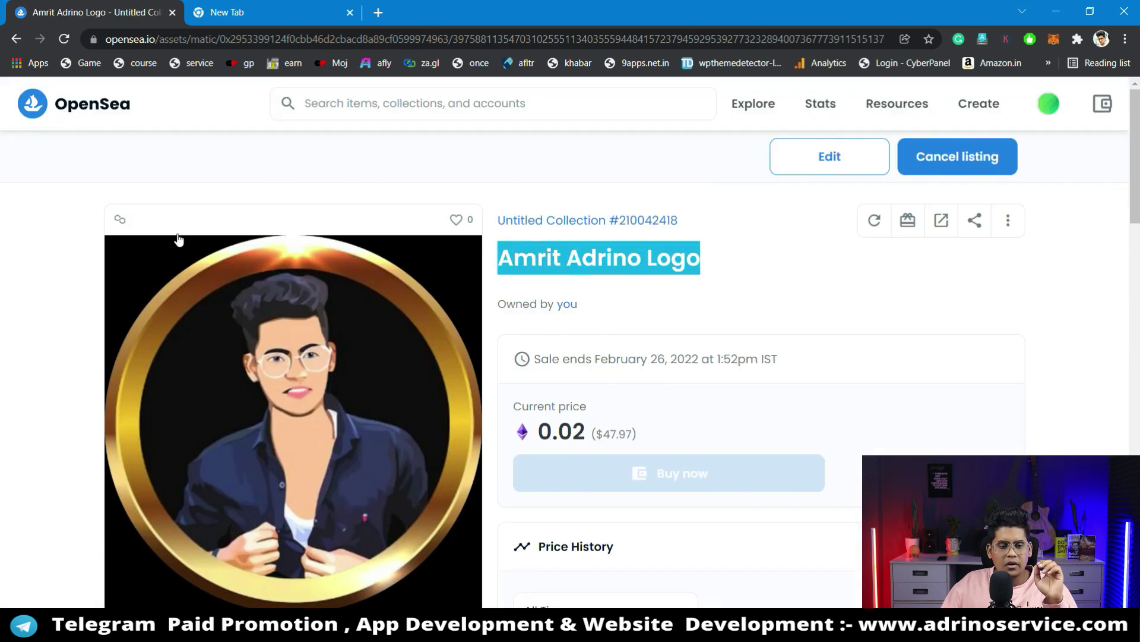
click(683, 268)
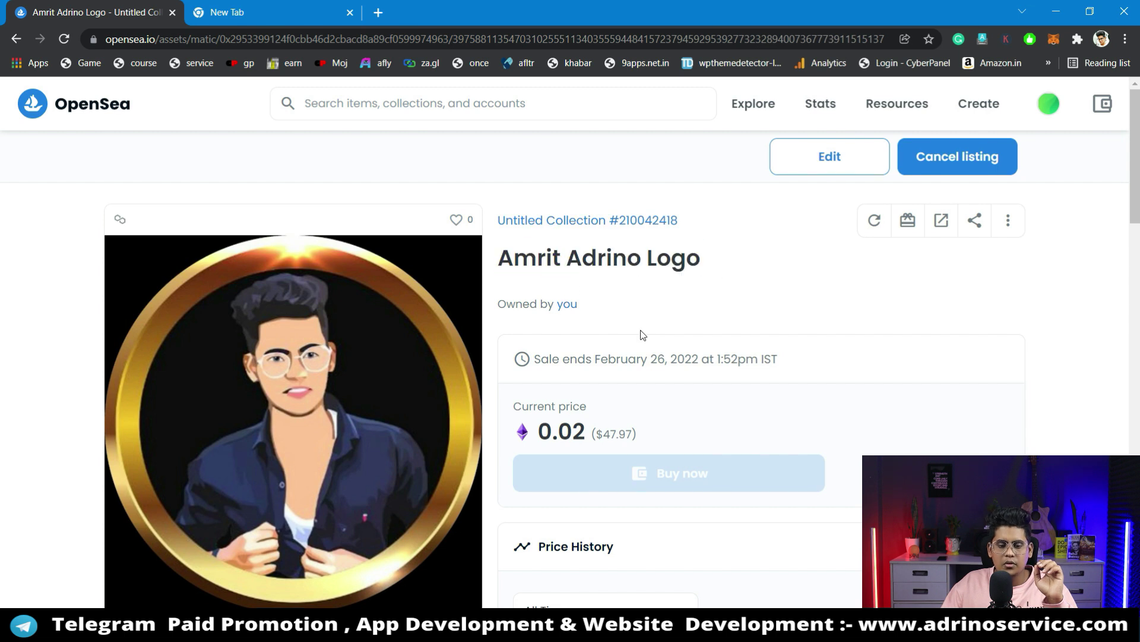
Confirm the 0.02 ETH price and February 26, 2022 sale end, then return to OpenSea's home page
scroll(642, 334, down, 4)
scroll(618, 354, up, 4)
scroll(536, 353, down, 3)
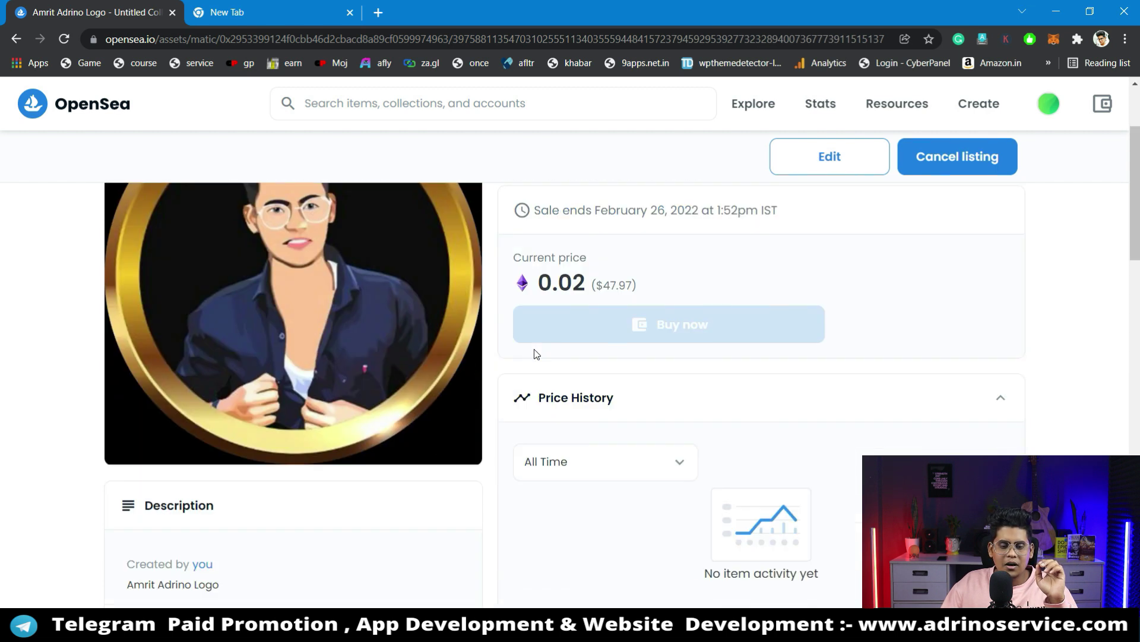
scroll(594, 354, down, 1)
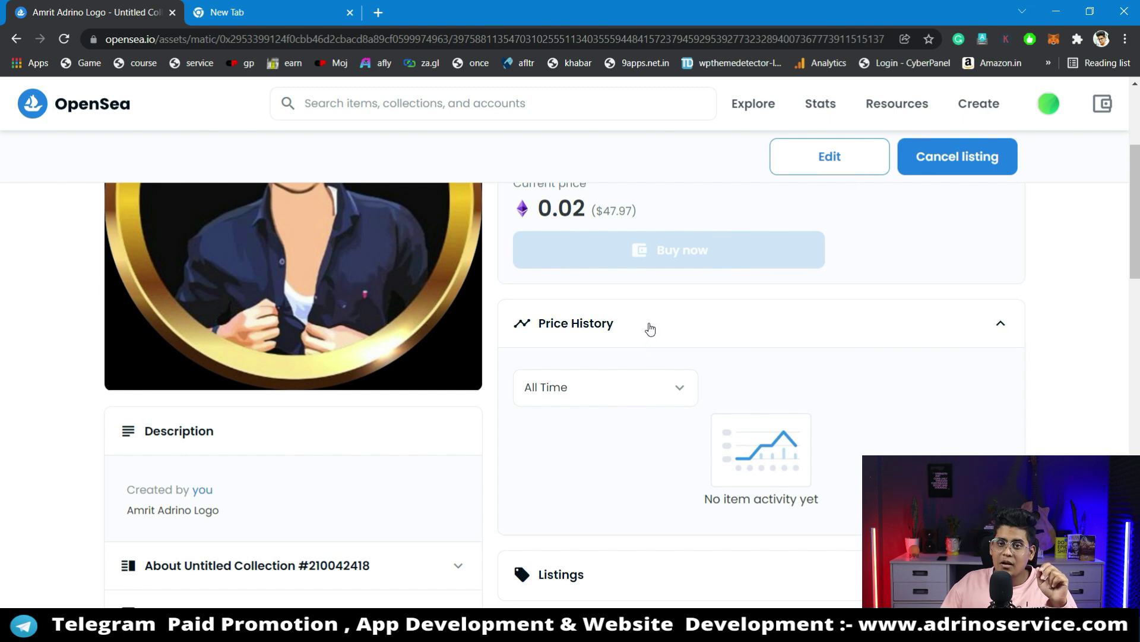
scroll(645, 333, down, 3)
scroll(644, 326, up, 6)
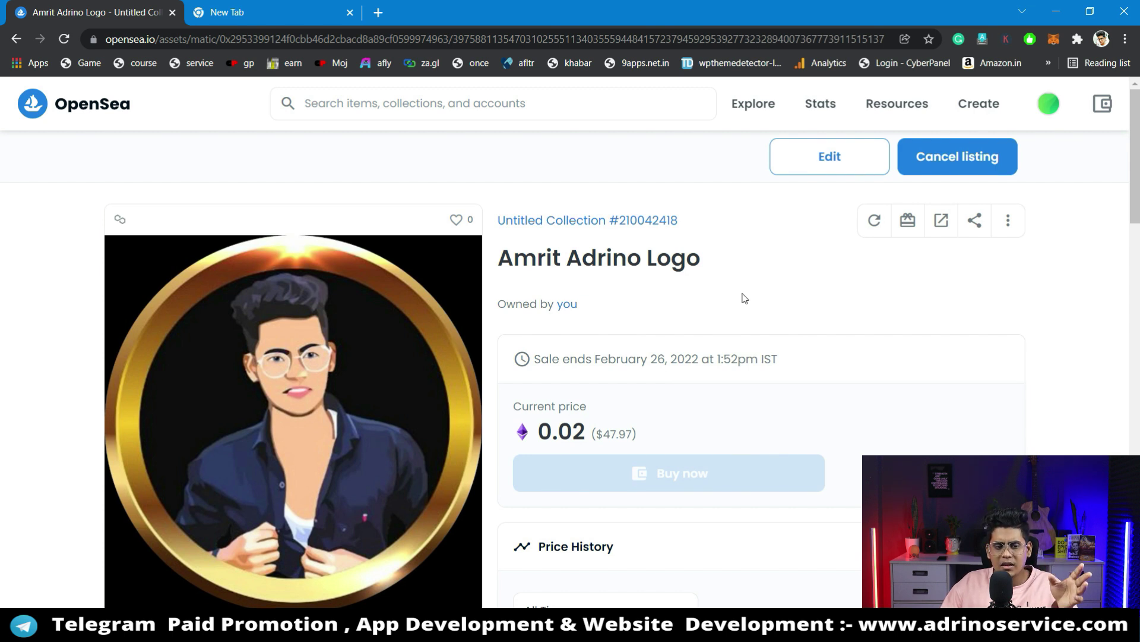
click(116, 101)
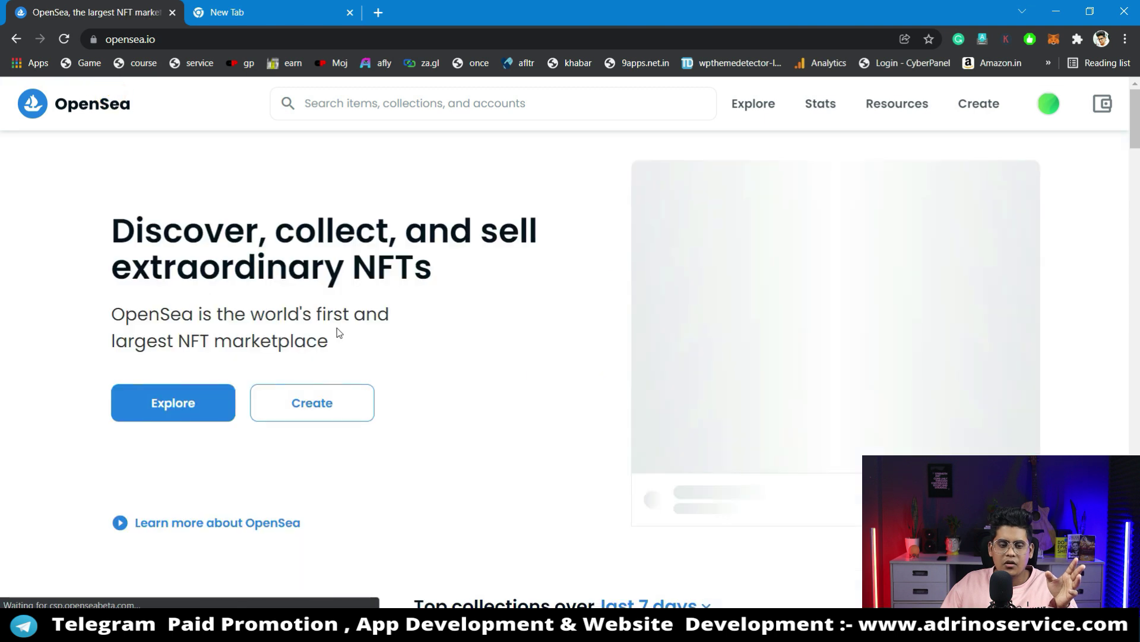